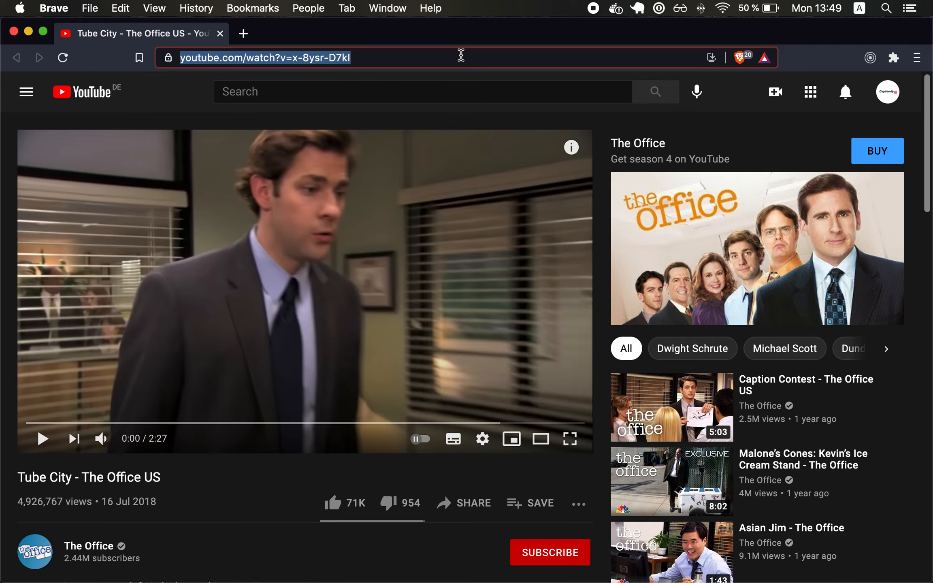
pyautogui.press('super+t')
pyautogui.write('caption')
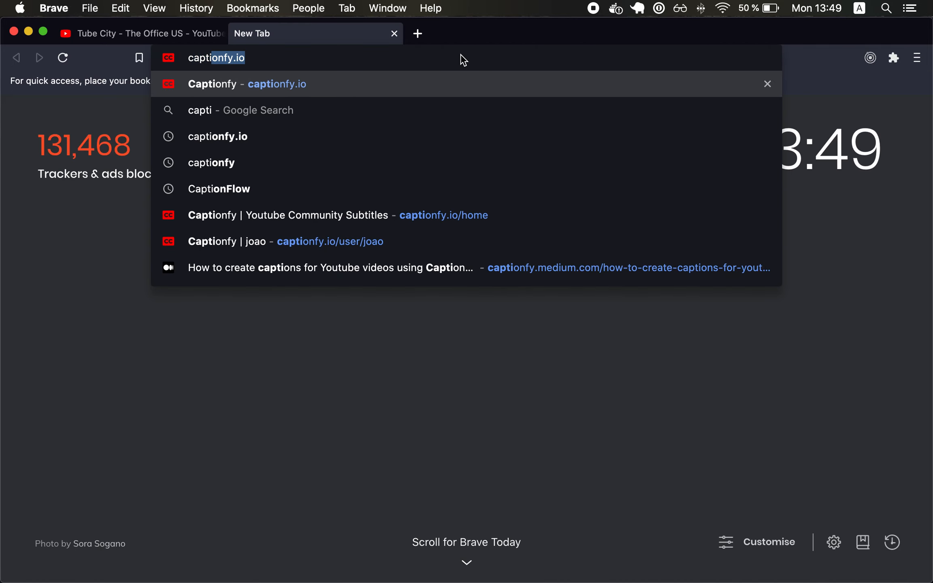
pyautogui.press('Return')
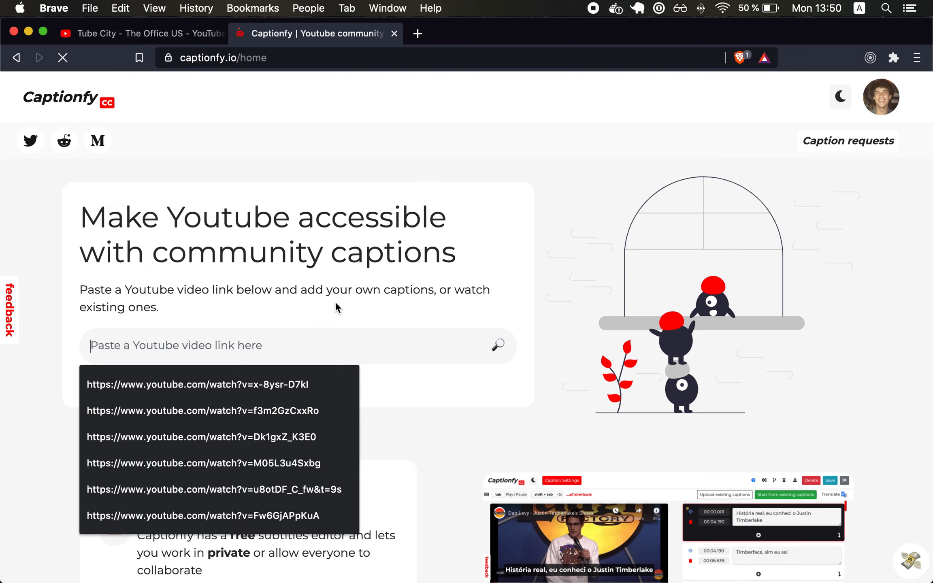
pyautogui.write('https://www.youtube.com/watch?v=x-8ysr-D7kI')
pyautogui.press('Return')
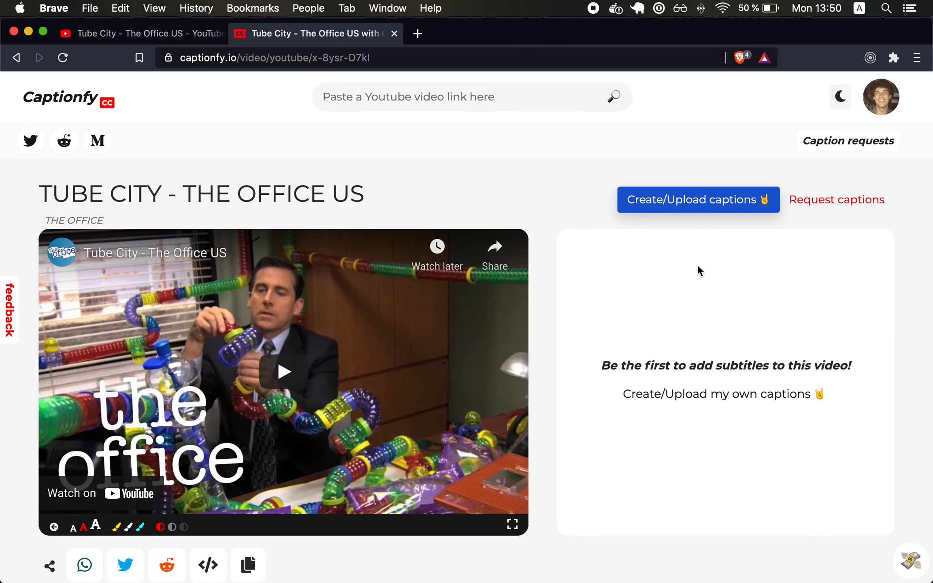
# Start creating captions for the video in the caption editor and set the captions language to English
pyautogui.click(703, 203)
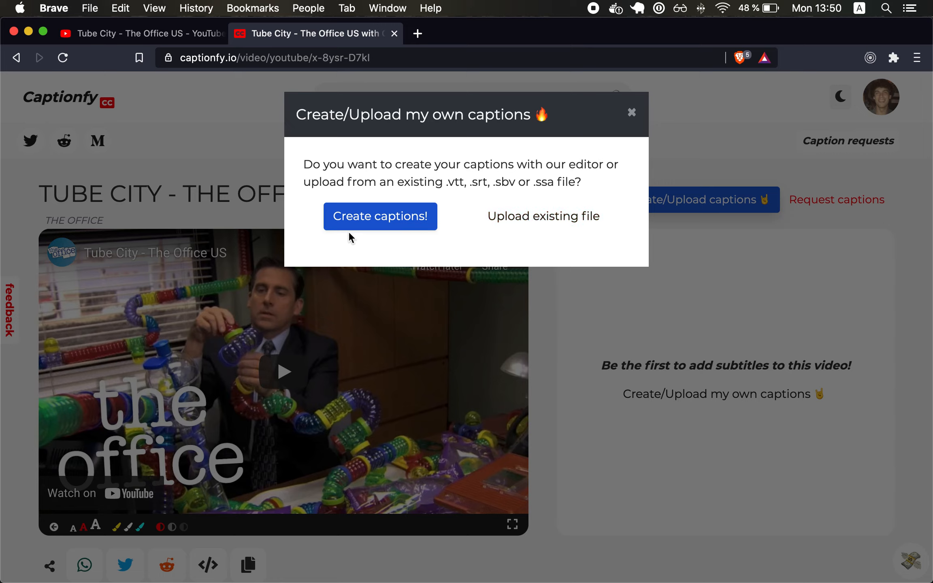
pyautogui.click(377, 221)
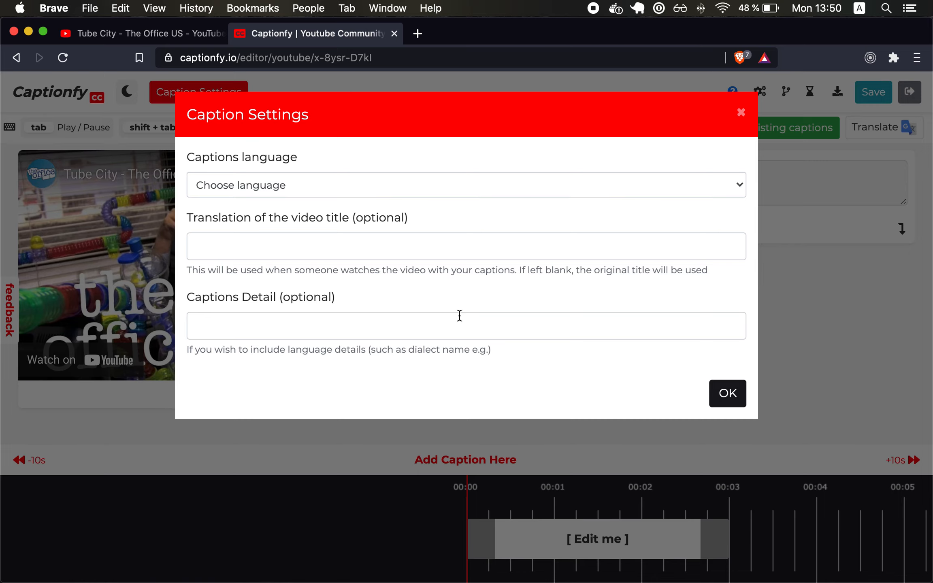
pyautogui.click(462, 188)
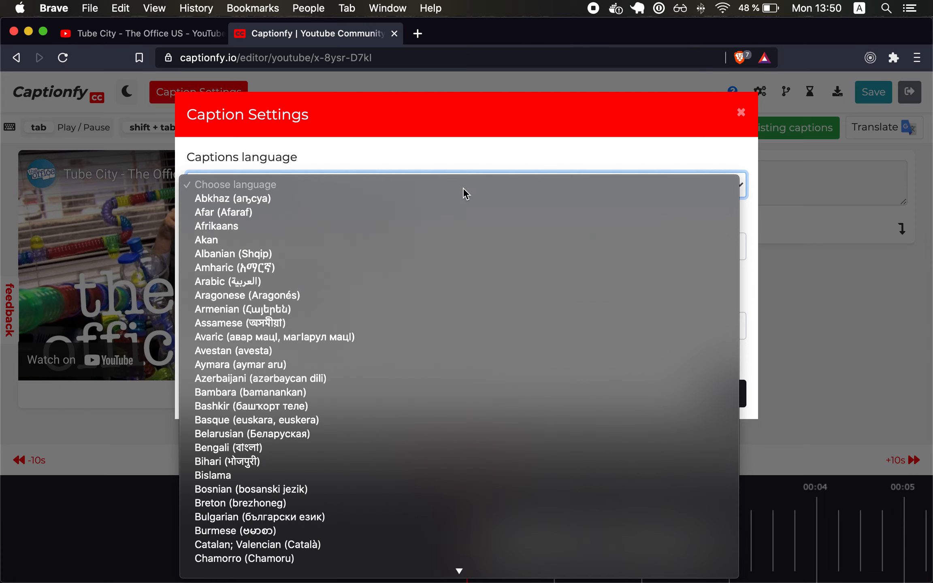
pyautogui.press('e')
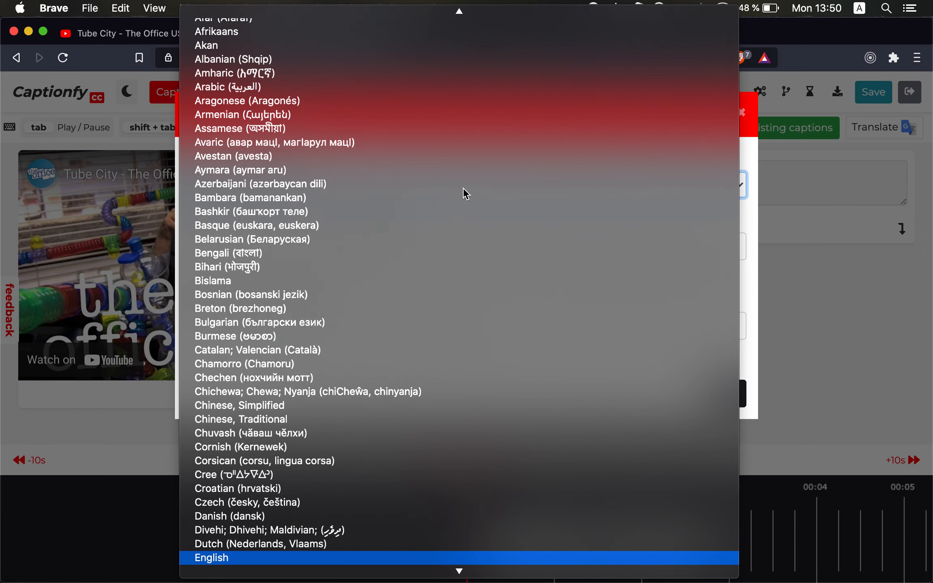
pyautogui.press('Return')
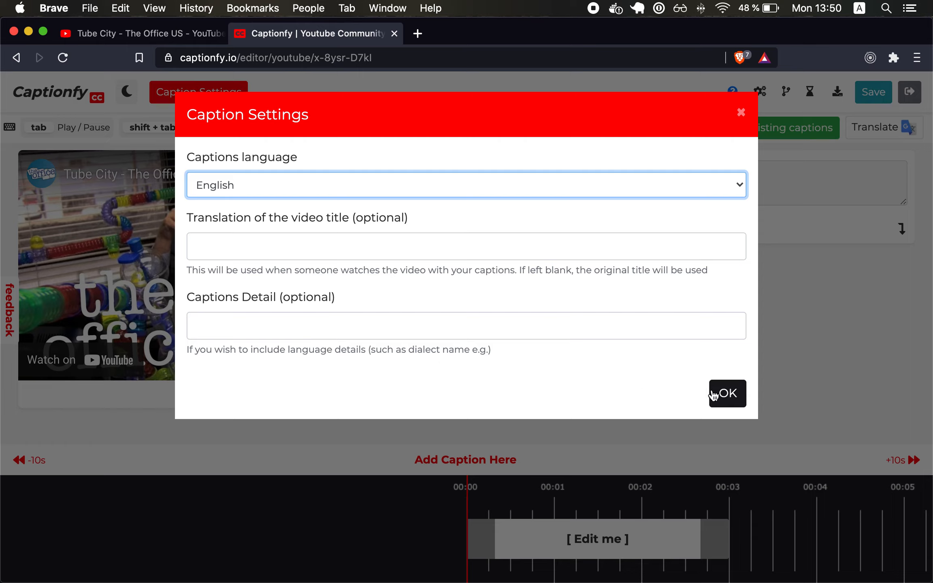
pyautogui.click(726, 402)
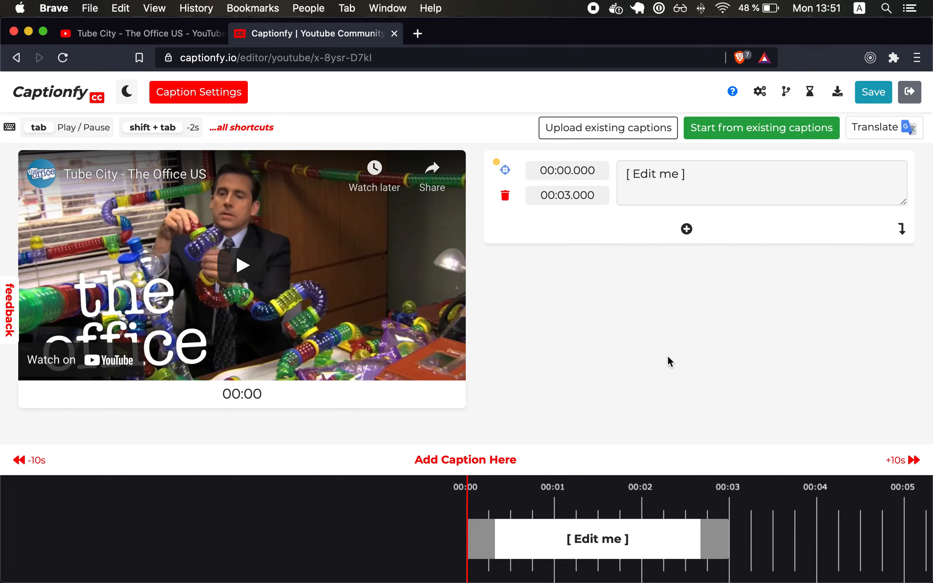
# Start from the existing English captions available from YouTube
pyautogui.click(760, 136)
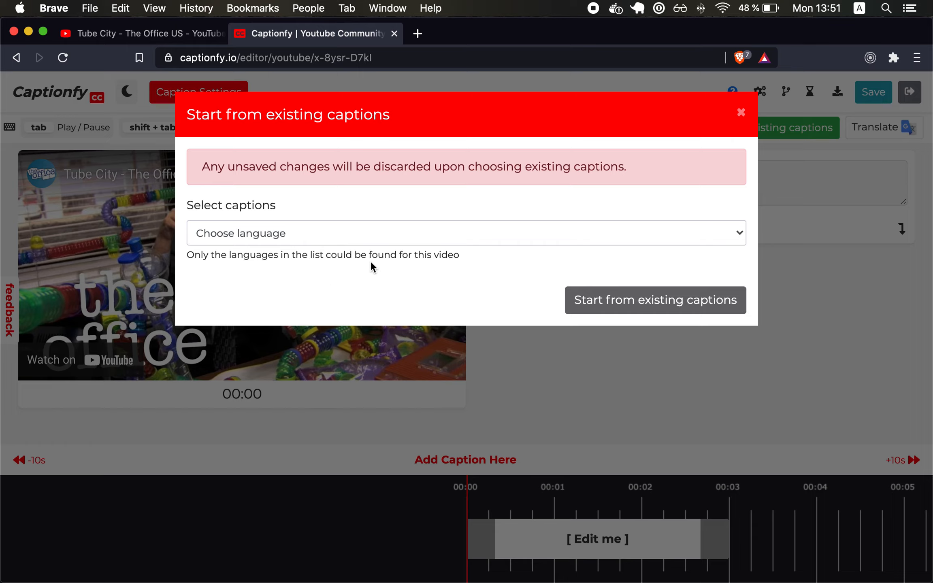
pyautogui.click(403, 234)
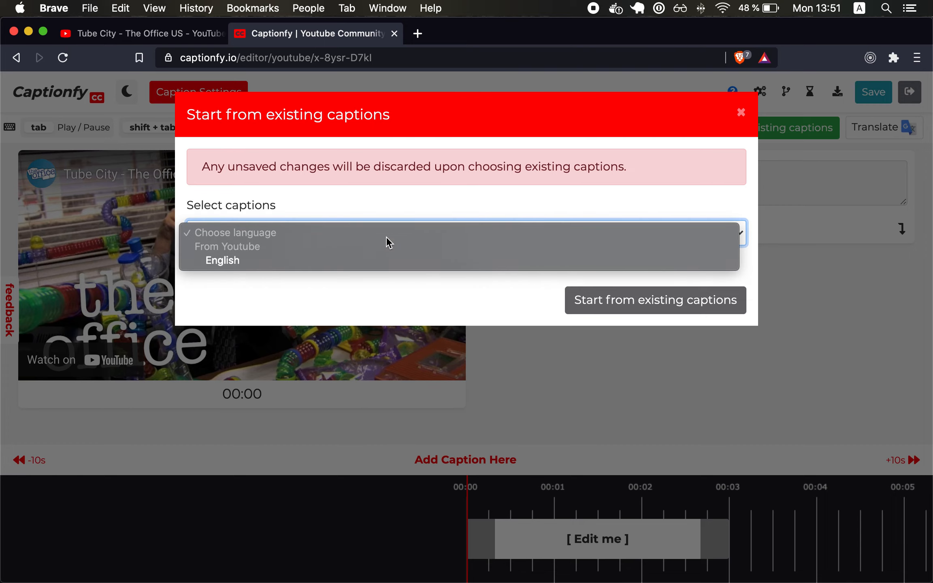
pyautogui.click(253, 263)
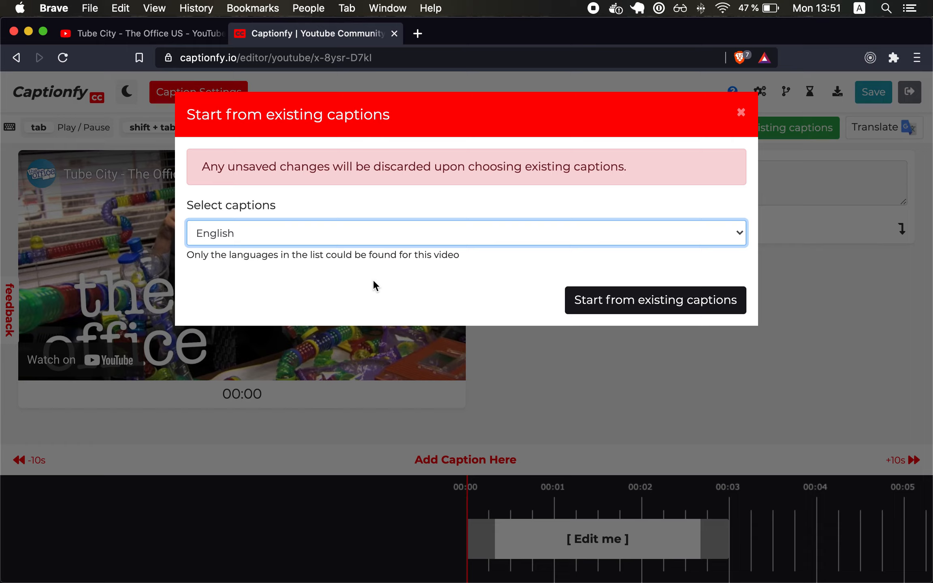
pyautogui.click(665, 308)
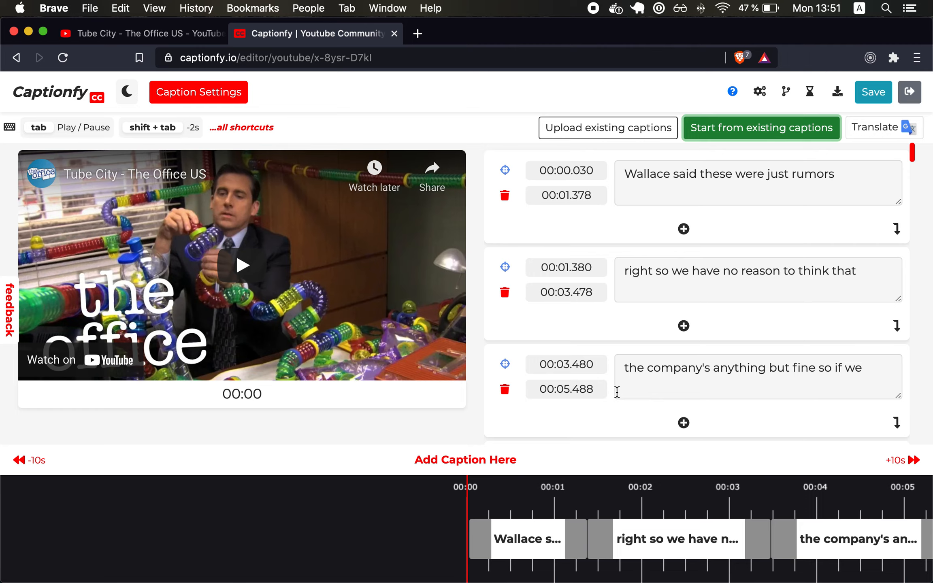
# Examine the imported caption list, checking the first caption's start time, end time, text and timeline block
pyautogui.scroll(-5, 616, 388)
pyautogui.scroll(5, 615, 390)
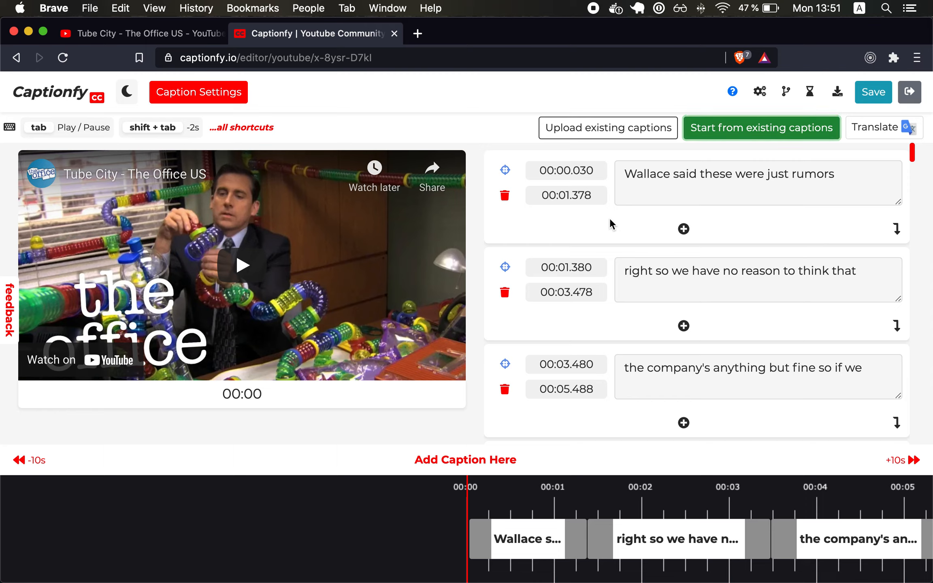
pyautogui.click(588, 170)
pyautogui.click(589, 194)
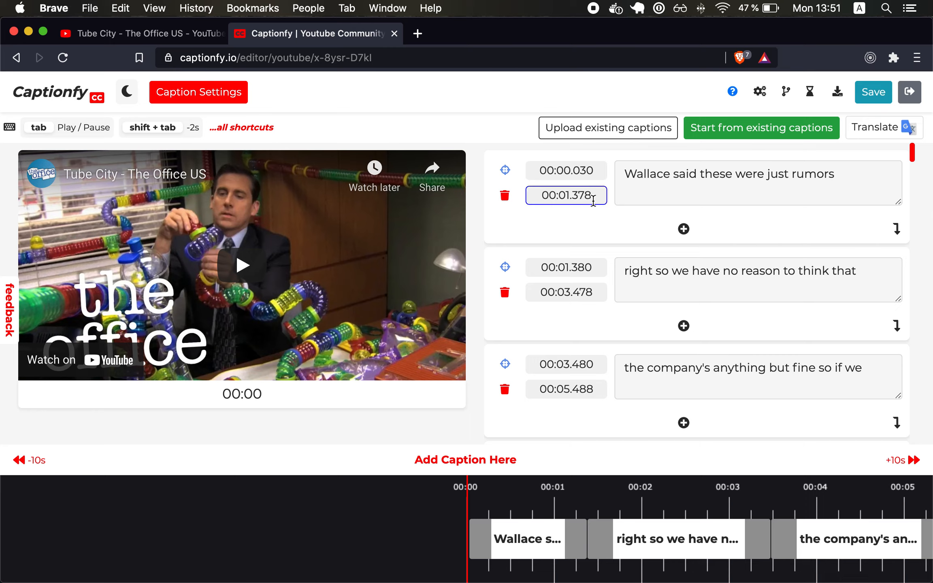
pyautogui.moveTo(626, 174); pyautogui.dragTo(827, 179)
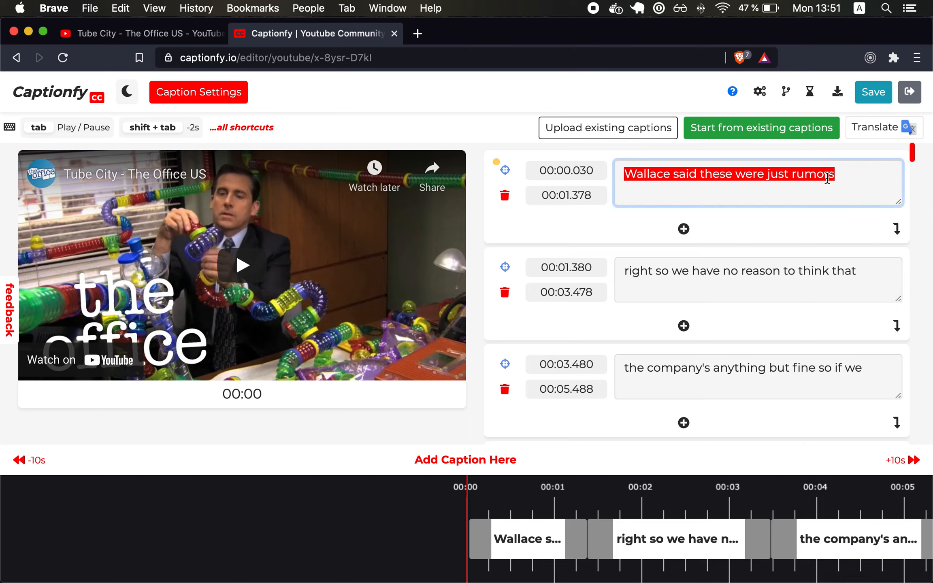
pyautogui.click(594, 233)
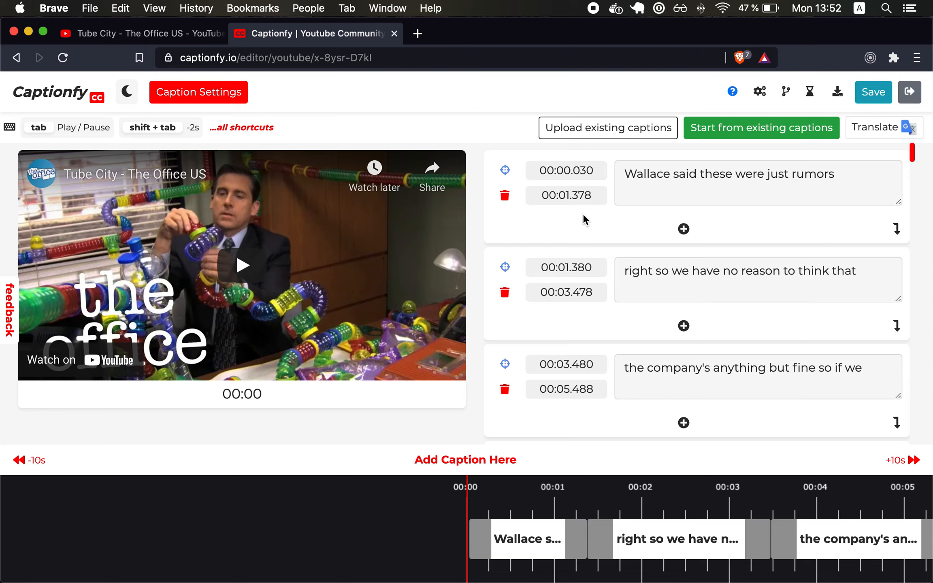
pyautogui.click(585, 172)
pyautogui.click(584, 194)
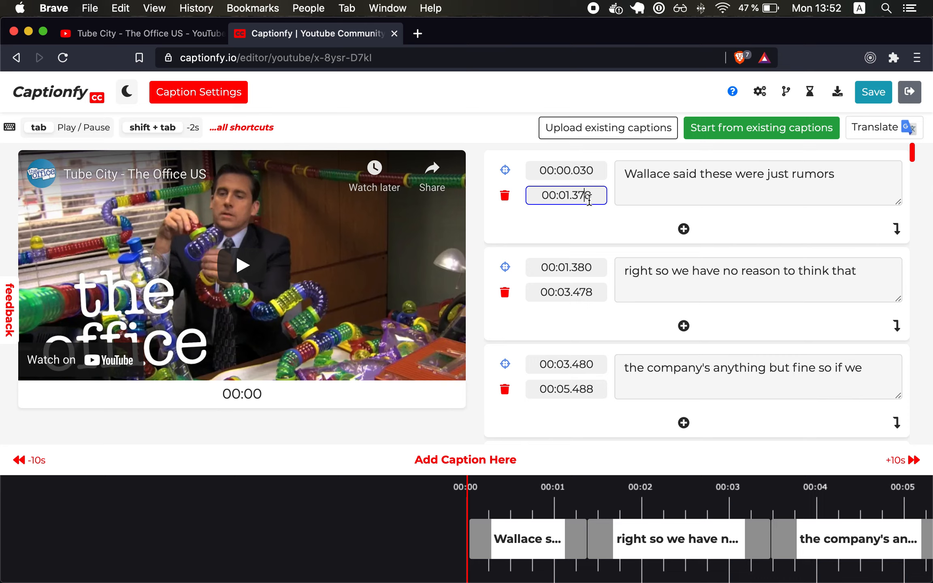
pyautogui.moveTo(624, 174); pyautogui.dragTo(849, 173)
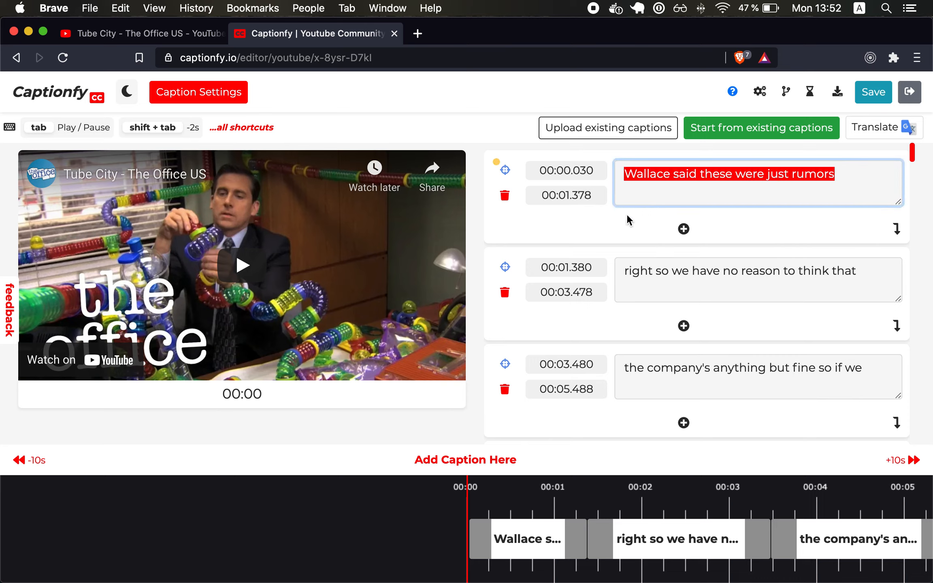
pyautogui.click(603, 227)
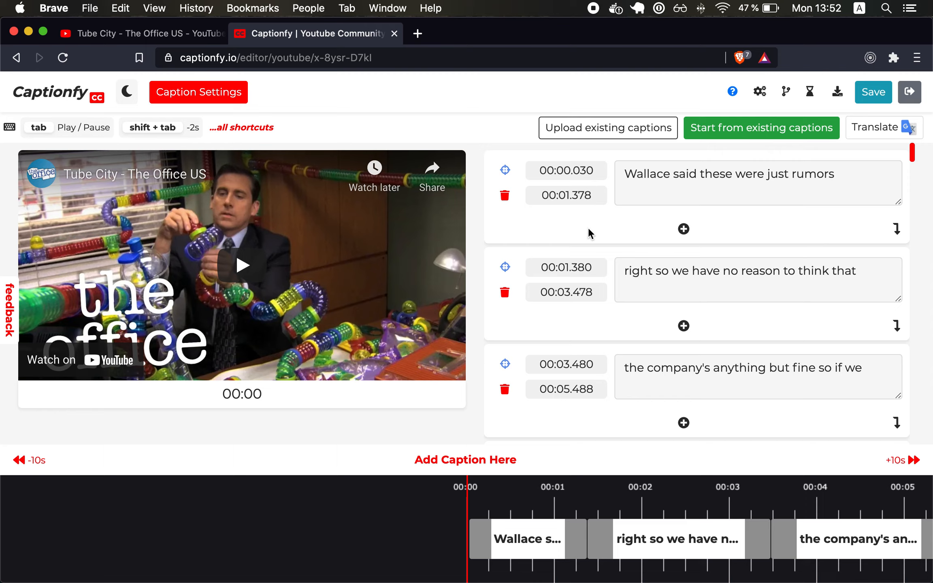
pyautogui.moveTo(624, 175); pyautogui.dragTo(860, 180)
pyautogui.click(612, 229)
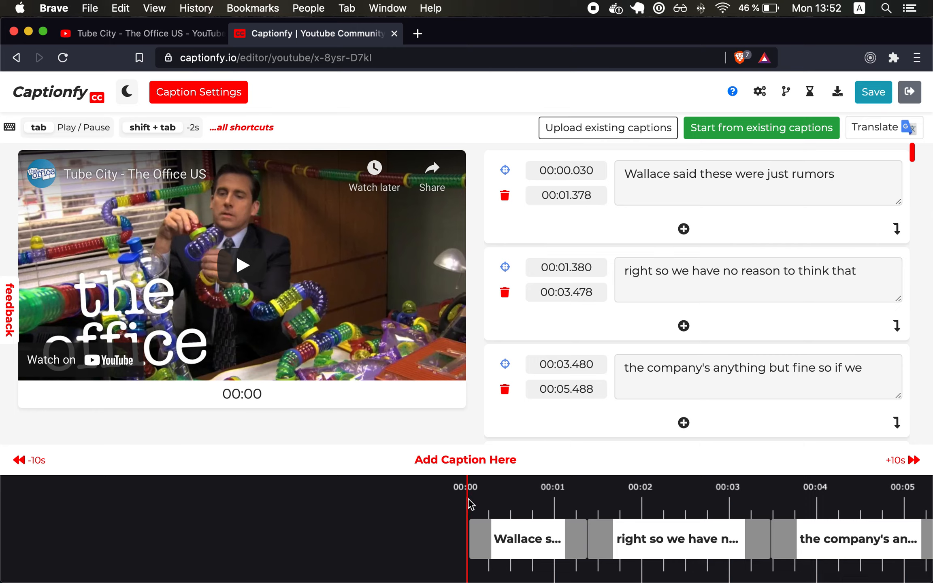
pyautogui.click(517, 541)
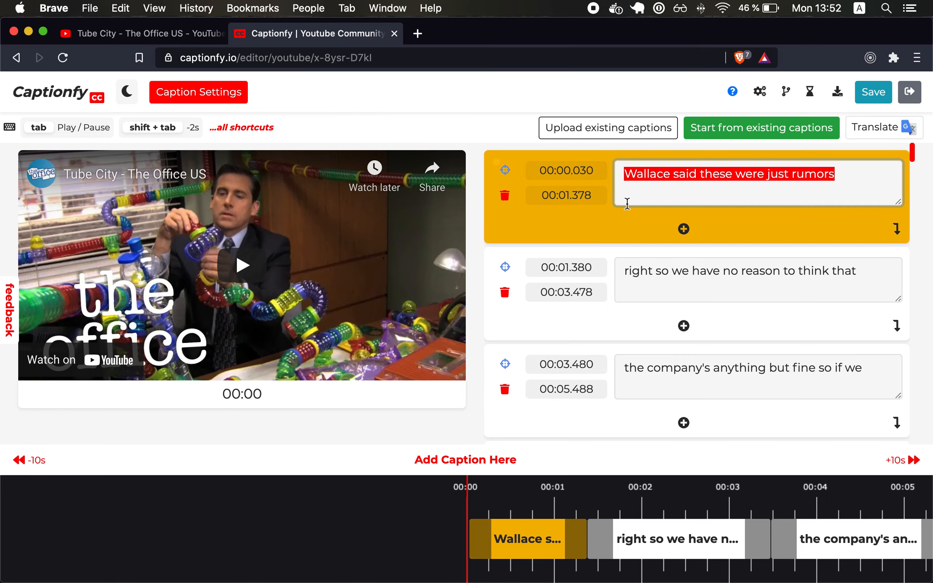
pyautogui.click(627, 182)
pyautogui.click(628, 183)
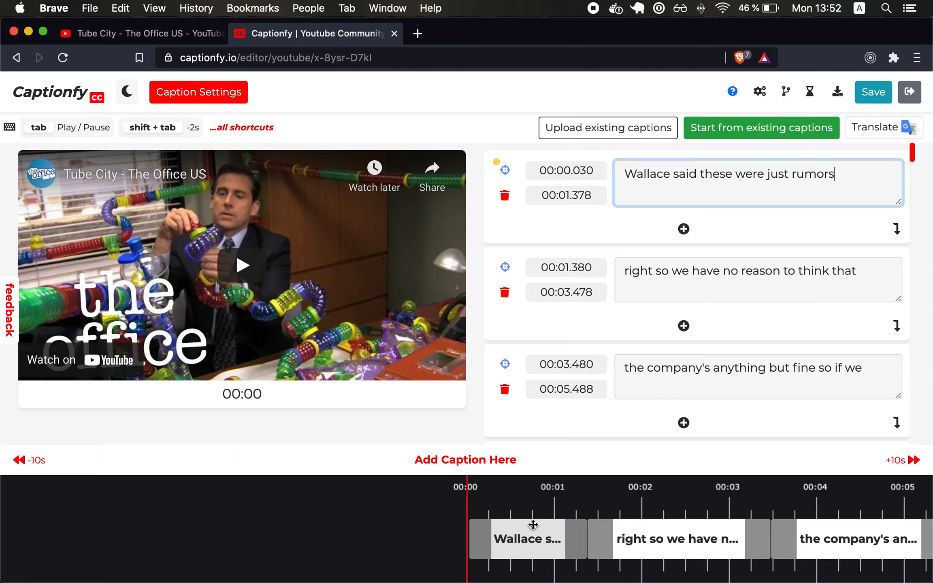
pyautogui.click(476, 413)
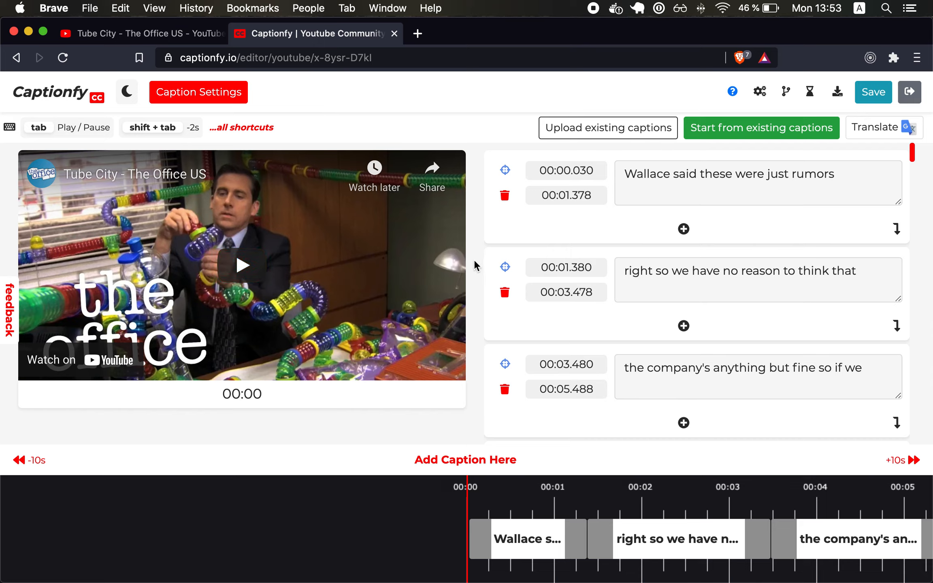
# Play the video briefly, pause it during the second caption, dismiss the suggested videos and check that caption's text
pyautogui.press('Tab')
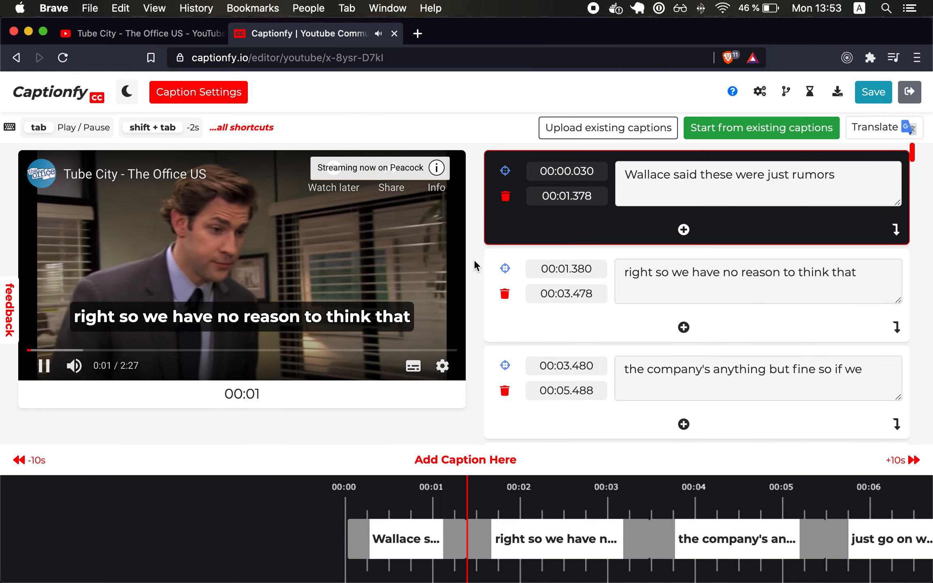
pyautogui.press('Tab')
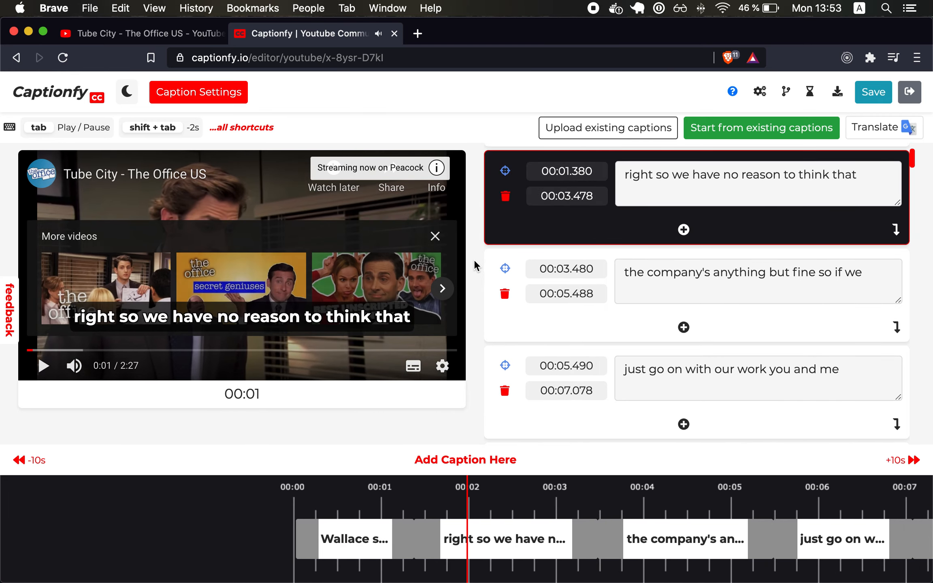
pyautogui.click(435, 236)
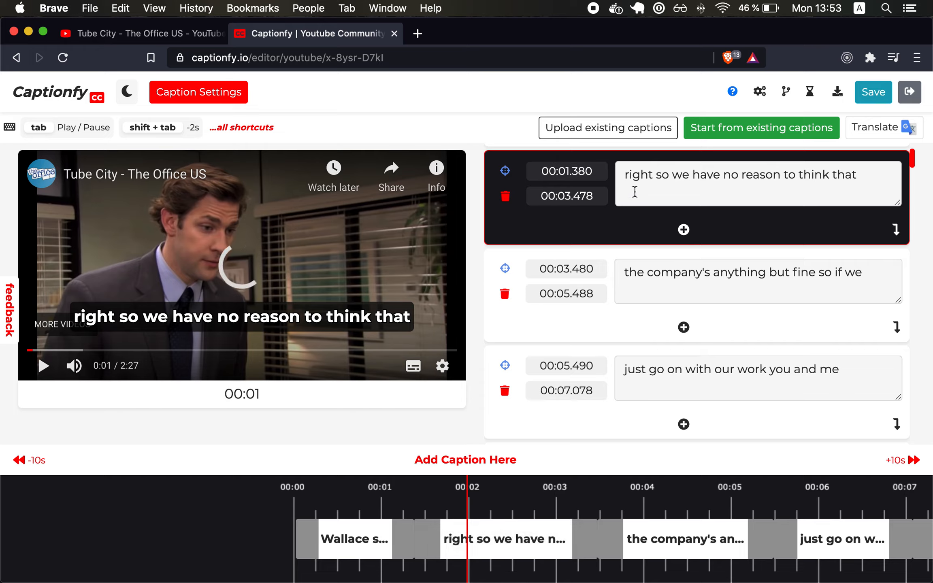
pyautogui.click(625, 174)
pyautogui.moveTo(624, 174); pyautogui.dragTo(857, 176)
pyautogui.press('Right')
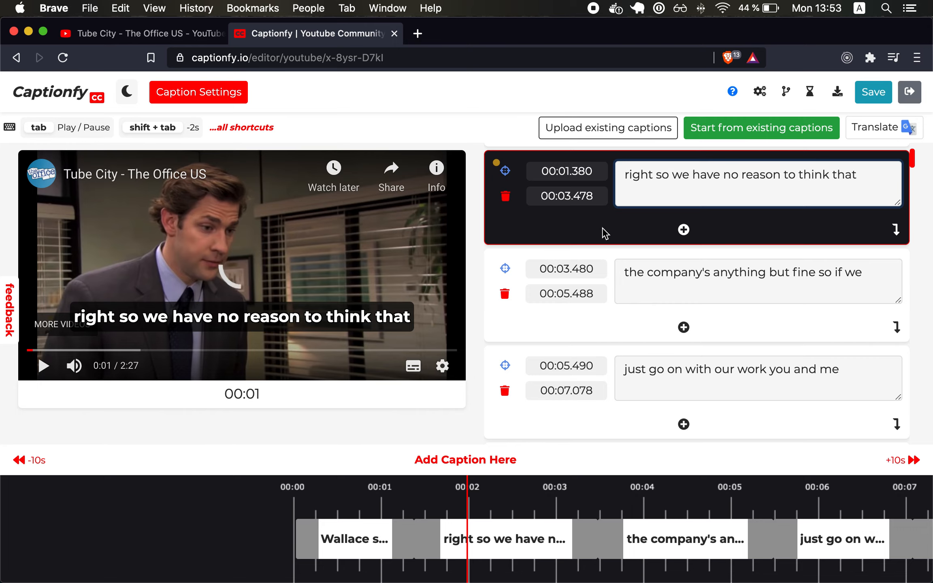
# Remove the word "right" from the start of the second caption and append ", right?" to the first caption
pyautogui.scroll(3, 586, 233)
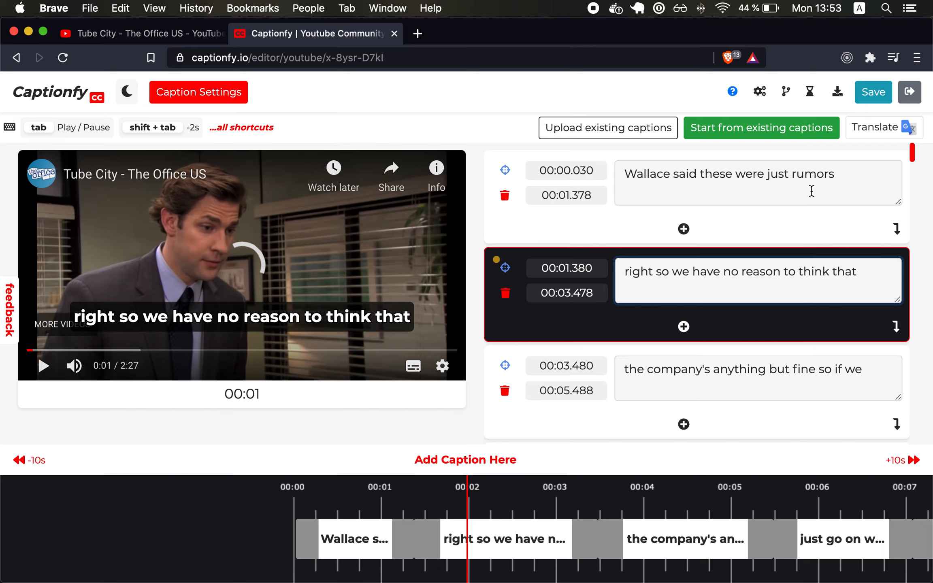
pyautogui.doubleClick(631, 274)
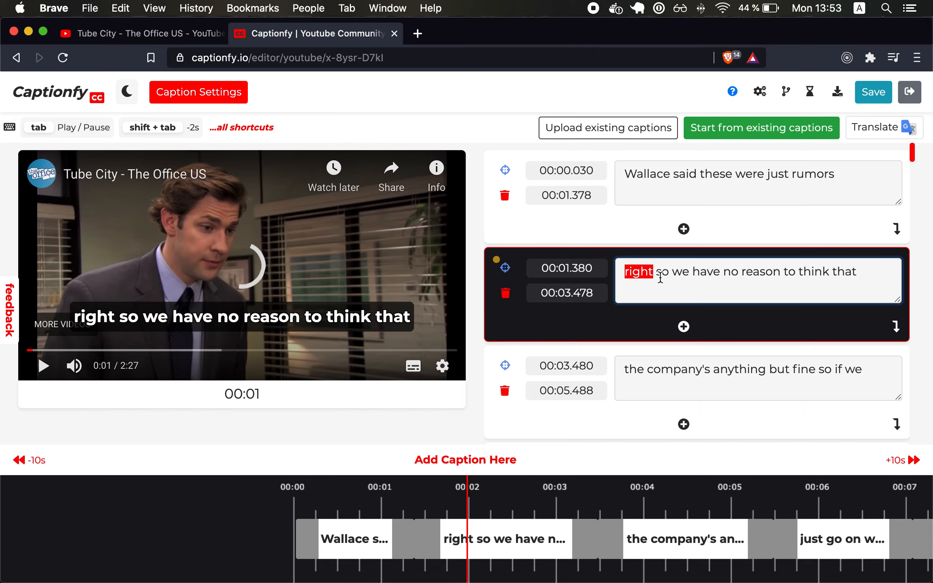
pyautogui.press('BackSpace')
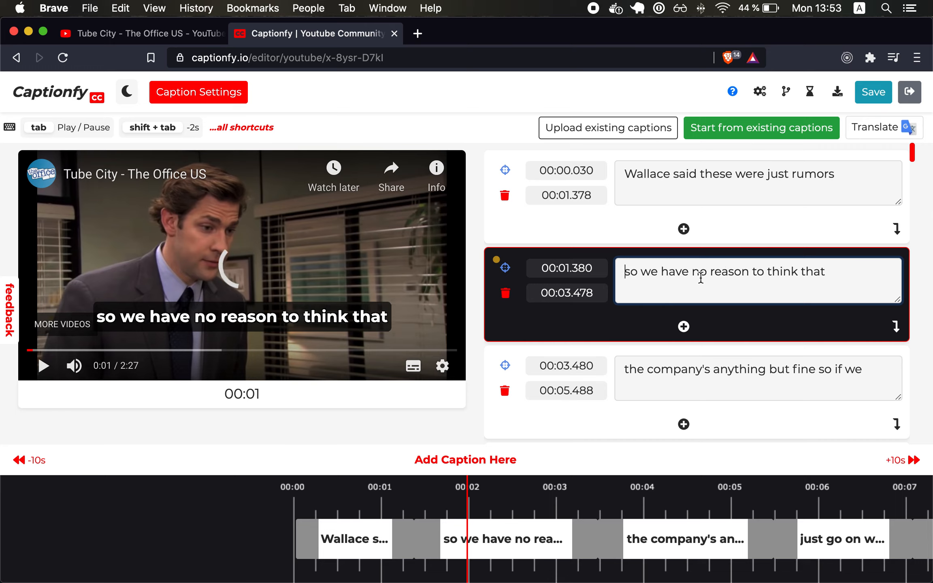
pyautogui.click(849, 180)
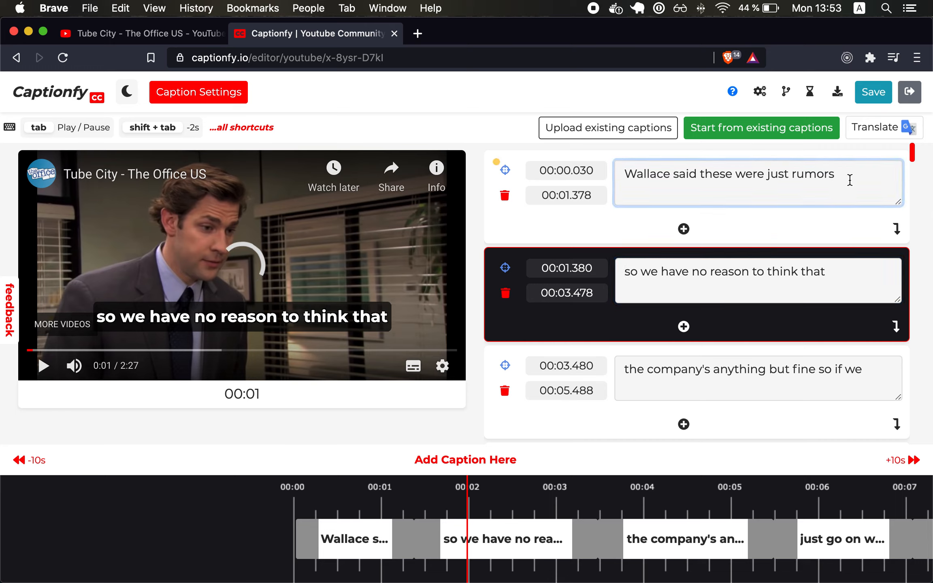
pyautogui.write('right')
# Capitalise the first word of the second caption to "So"
pyautogui.click(632, 274)
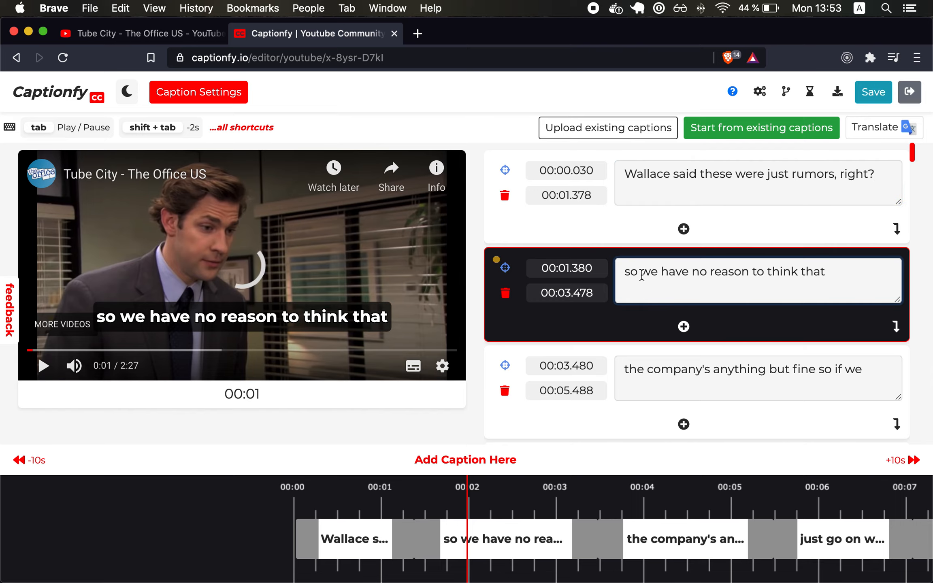
pyautogui.press('BackSpace')
pyautogui.write('S')
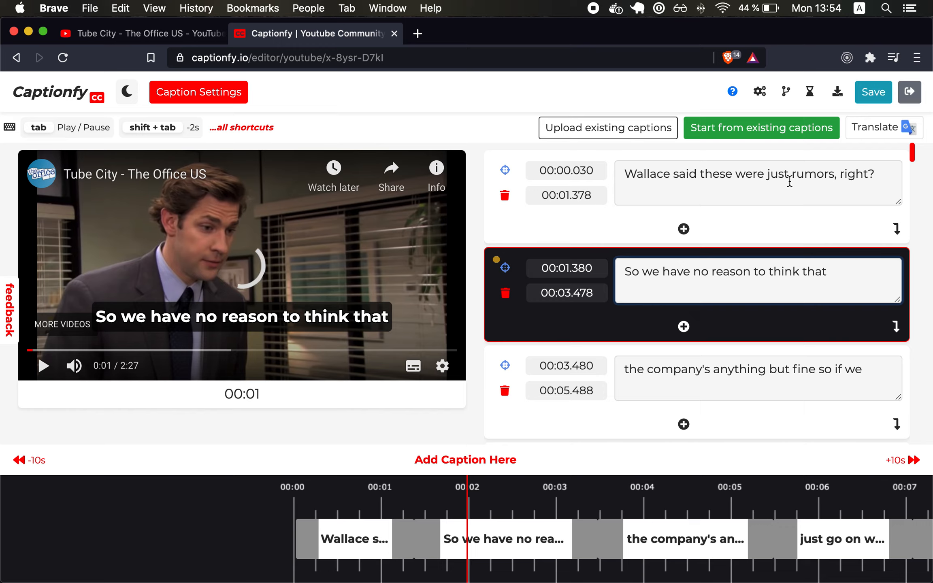
pyautogui.moveTo(874, 173); pyautogui.dragTo(703, 172)
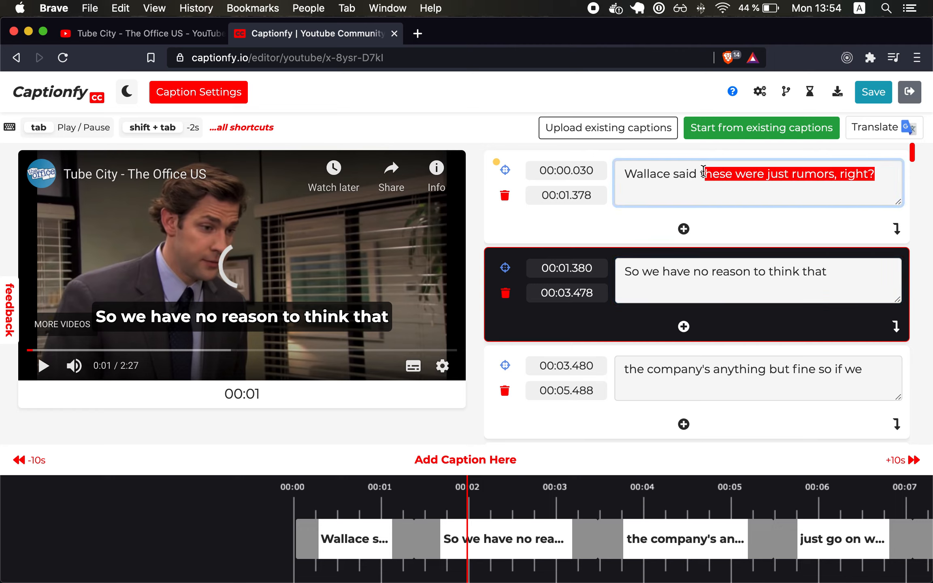
# Replay the video from the first caption and move the boundary between the first two captions to 00:02.060
pyautogui.click(721, 182)
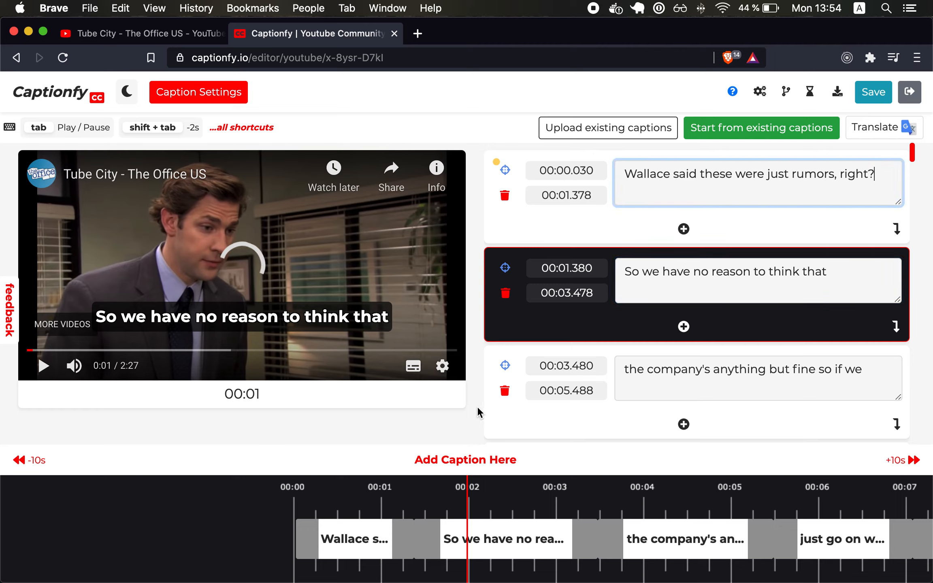
pyautogui.moveTo(439, 493); pyautogui.dragTo(583, 487)
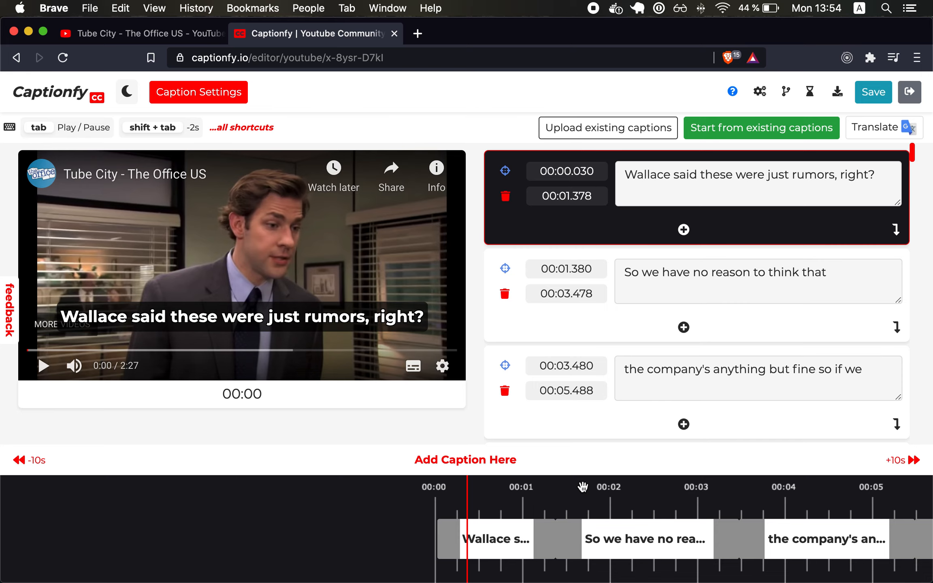
pyautogui.press('Tab')
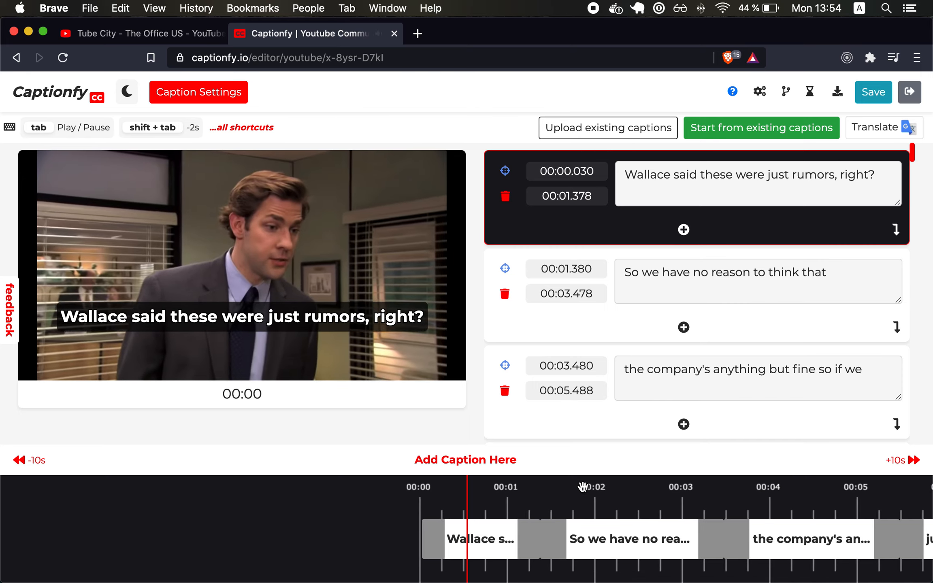
pyautogui.press('Tab')
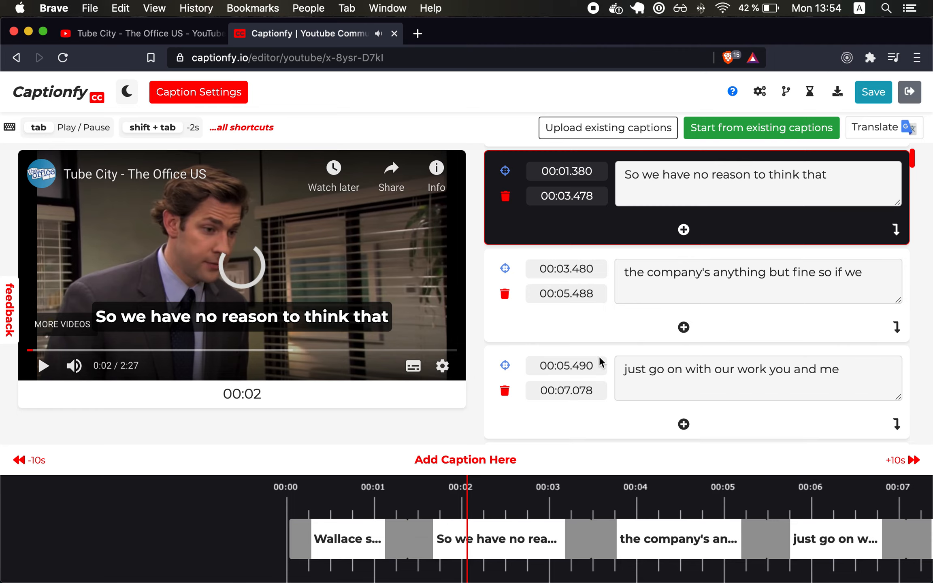
pyautogui.scroll(3, 670, 291)
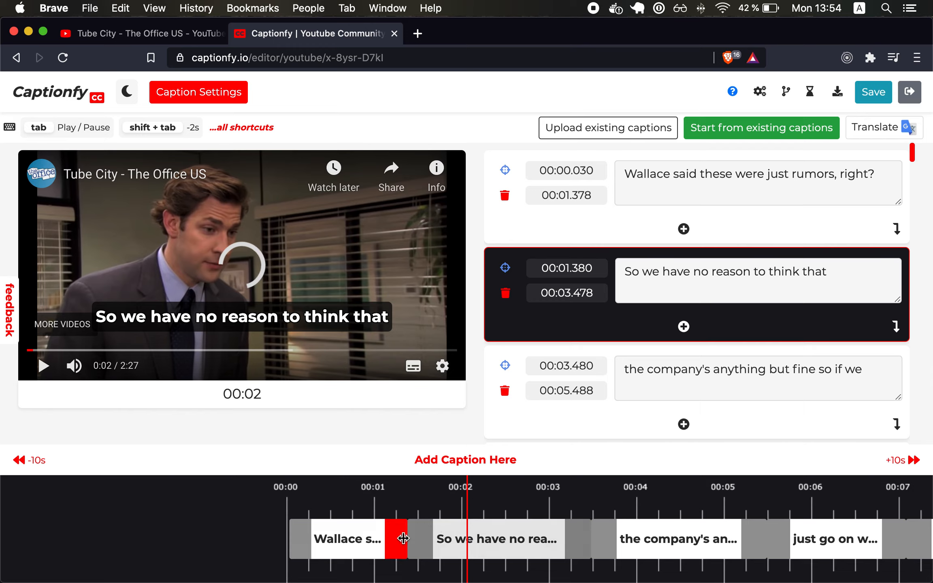
pyautogui.moveTo(397, 540); pyautogui.dragTo(460, 530)
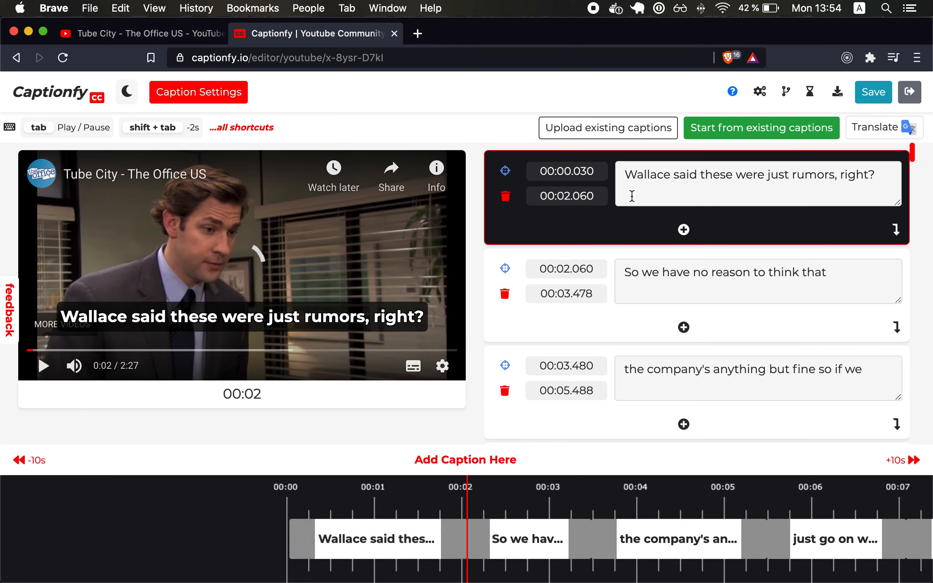
# Check the first caption's text, timeline block, start time and end time
pyautogui.click(694, 181)
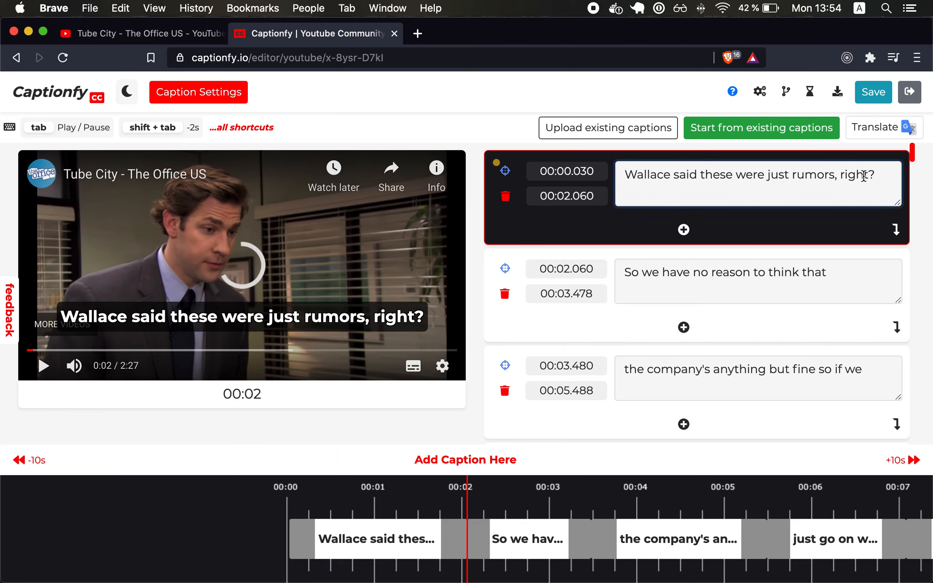
pyautogui.click(885, 178)
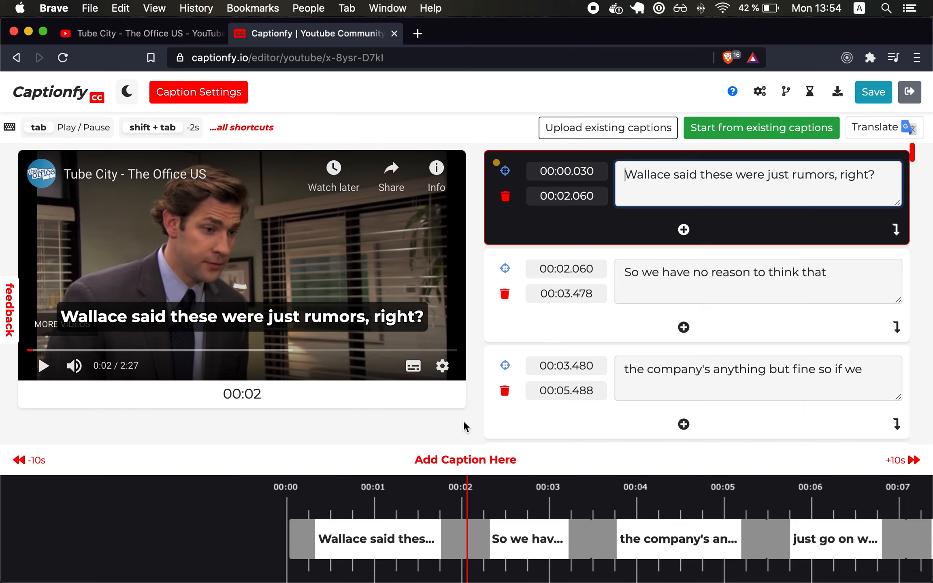
pyautogui.moveTo(456, 543)
pyautogui.mouseDown()
pyautogui.moveTo(388, 540)
pyautogui.moveTo(458, 537)
pyautogui.mouseUp()
pyautogui.moveTo(382, 509); pyautogui.dragTo(554, 492)
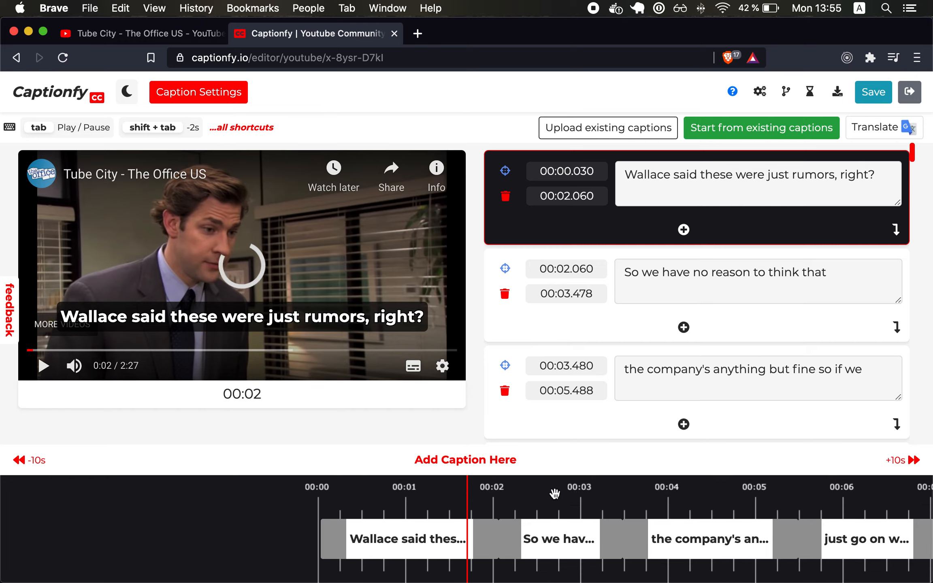
pyautogui.click(591, 172)
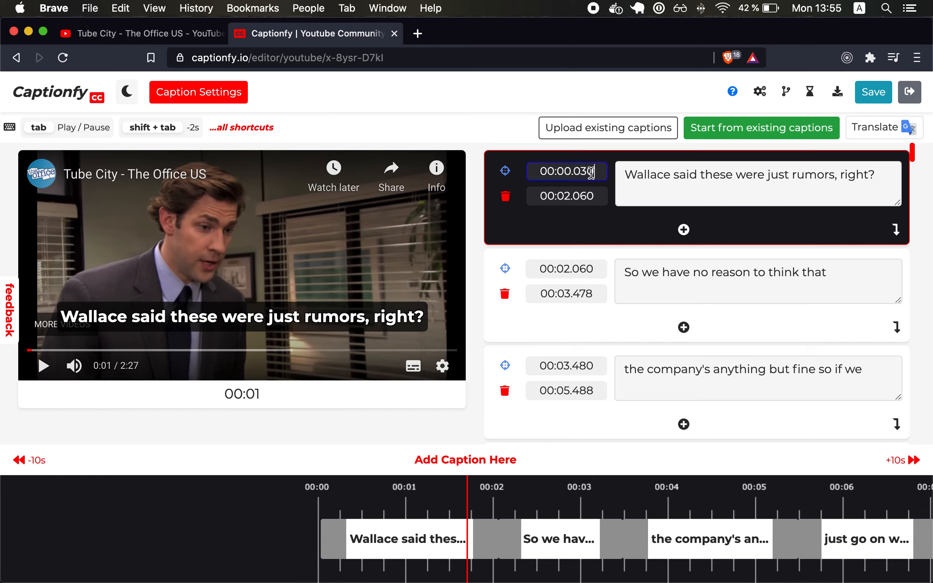
pyautogui.click(592, 197)
pyautogui.click(593, 170)
pyautogui.click(638, 186)
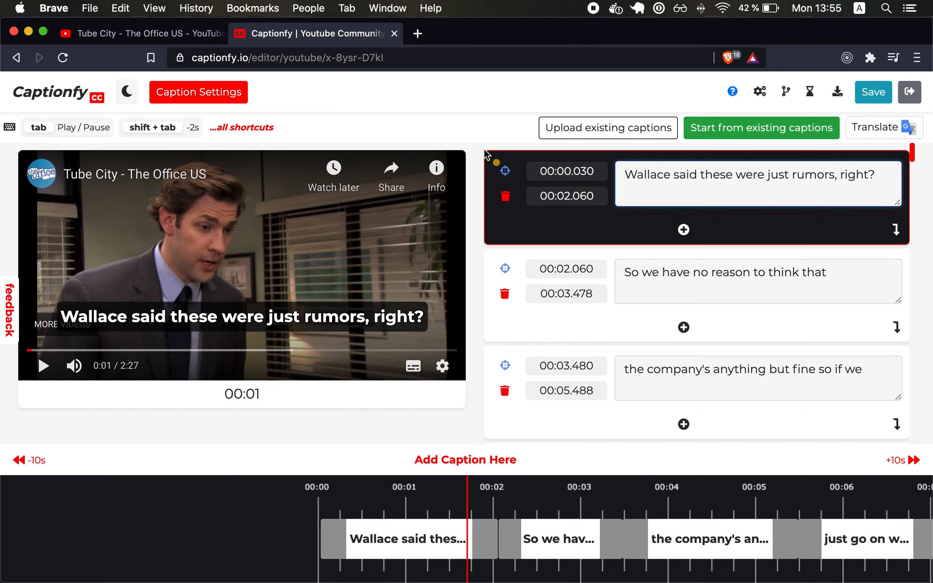
pyautogui.click(469, 148)
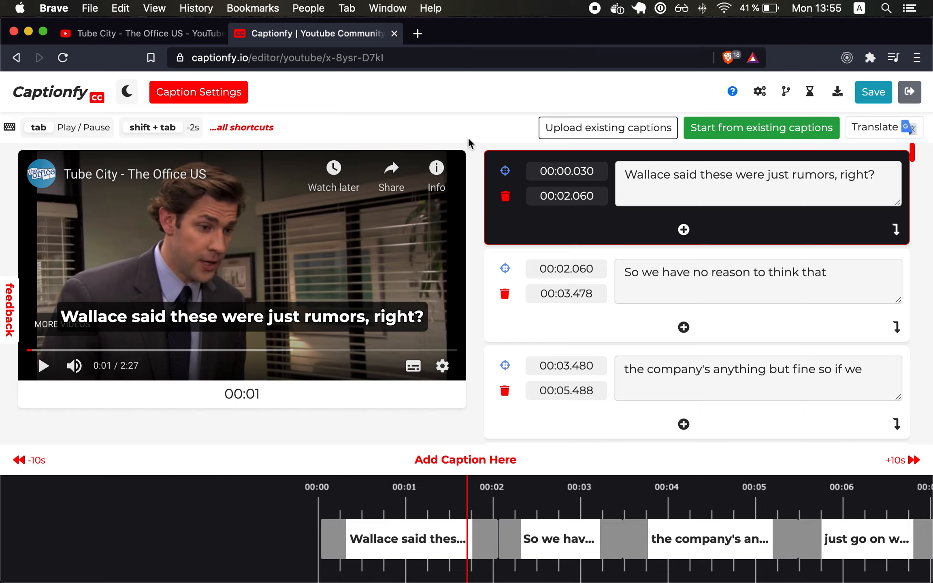
# Try the dark theme in the editor and return to the light theme
pyautogui.click(127, 93)
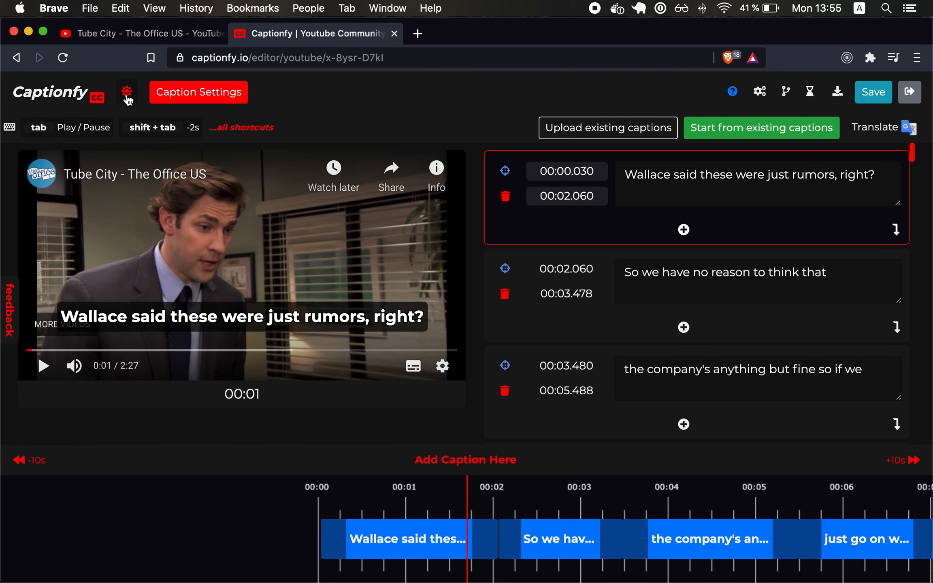
pyautogui.click(127, 94)
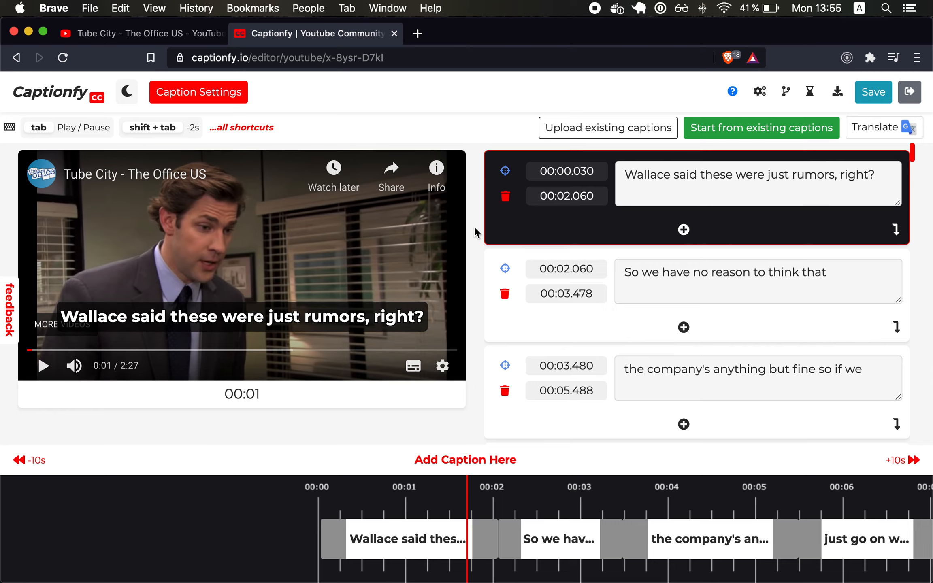
# Review the full list of keyboard shortcuts and close it
pyautogui.click(251, 126)
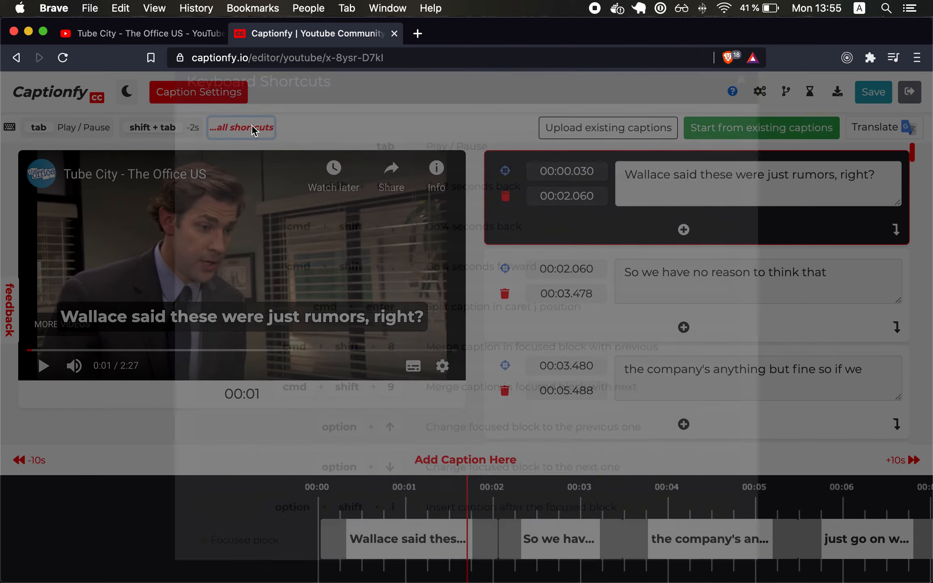
pyautogui.scroll(-2, 485, 334)
pyautogui.scroll(2, 486, 339)
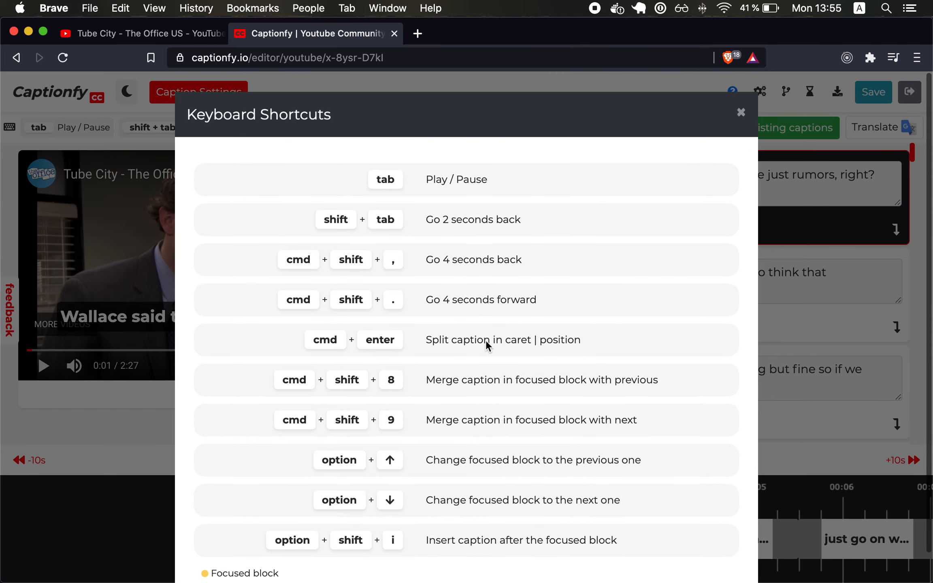
pyautogui.click(741, 112)
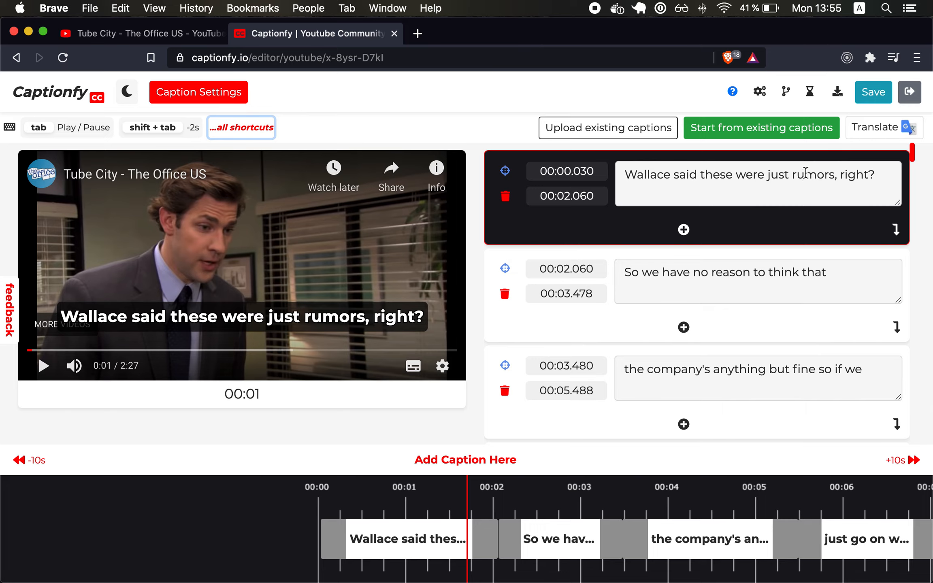
# Save the captions as published with the caption status Work in progress
pyautogui.click(867, 97)
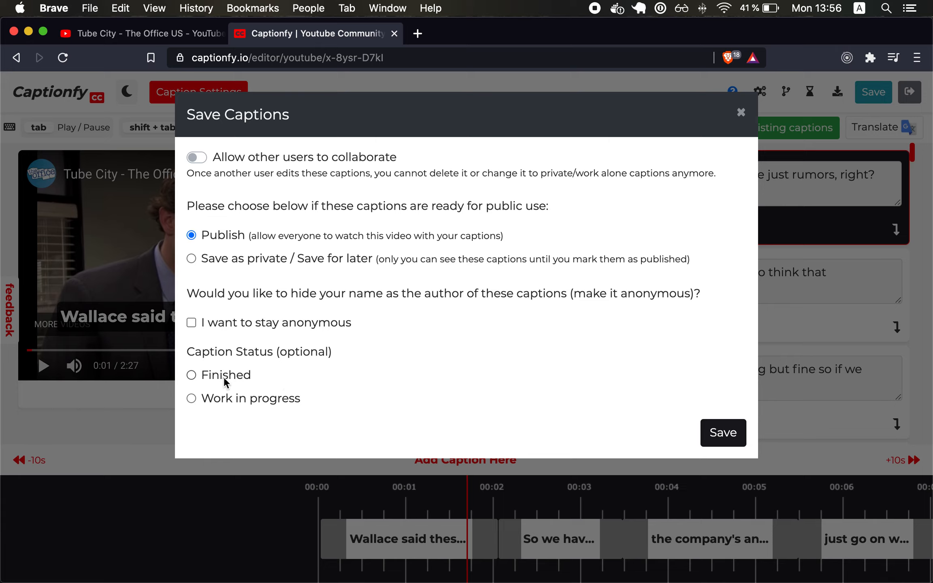
pyautogui.click(233, 398)
pyautogui.click(730, 438)
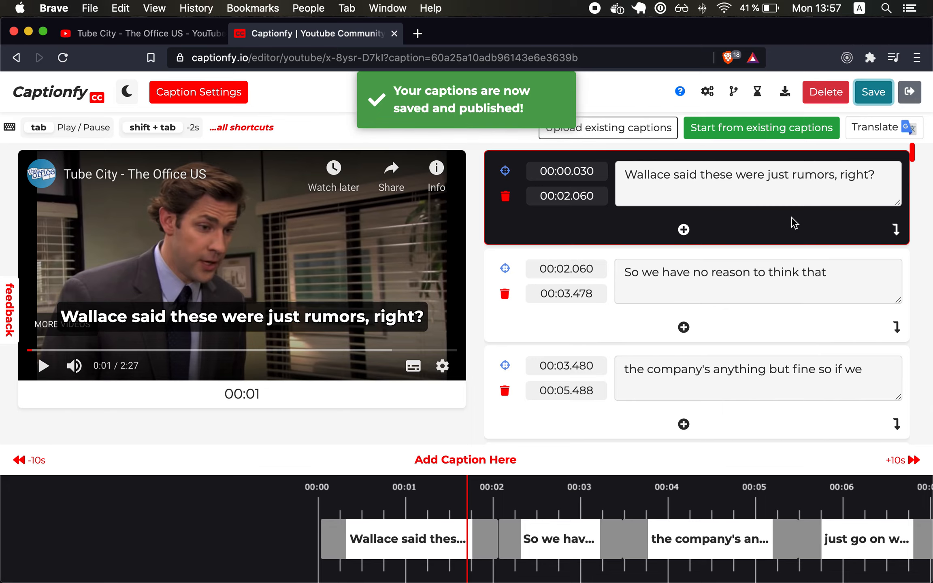
# Leave the editor and open "Tube City - The Office US" from the latest captioned videos on the home page
pyautogui.click(911, 92)
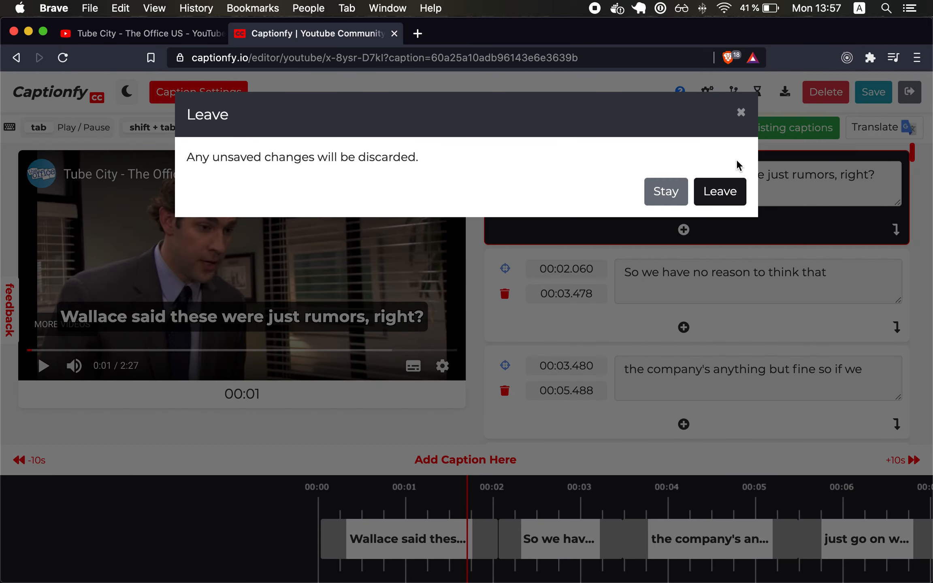
pyautogui.click(724, 200)
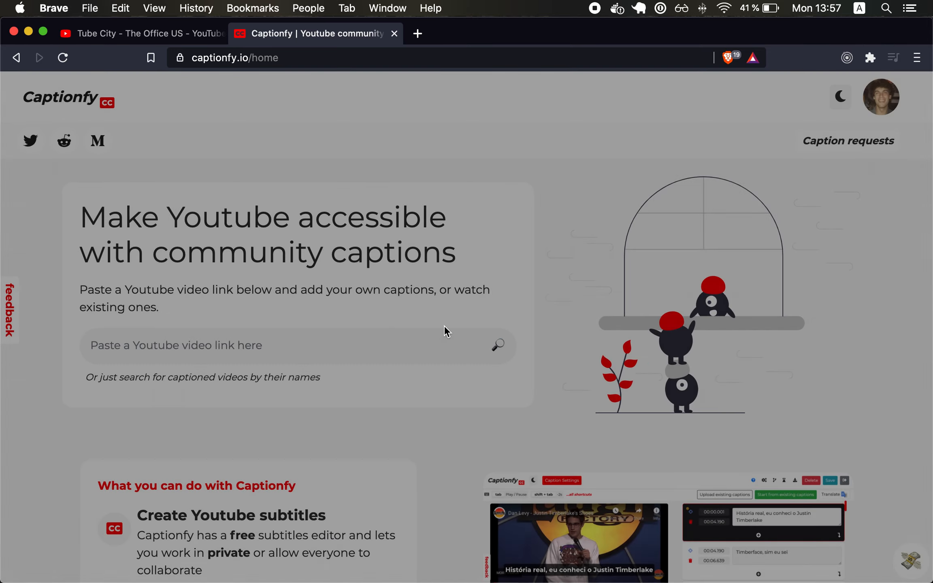
pyautogui.scroll(-20, 444, 326)
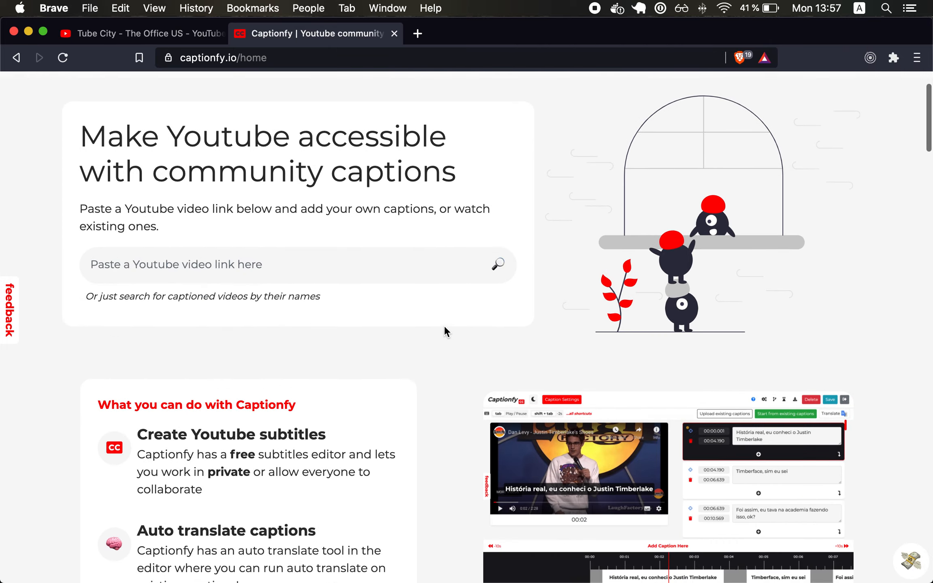
pyautogui.scroll(-5, 445, 330)
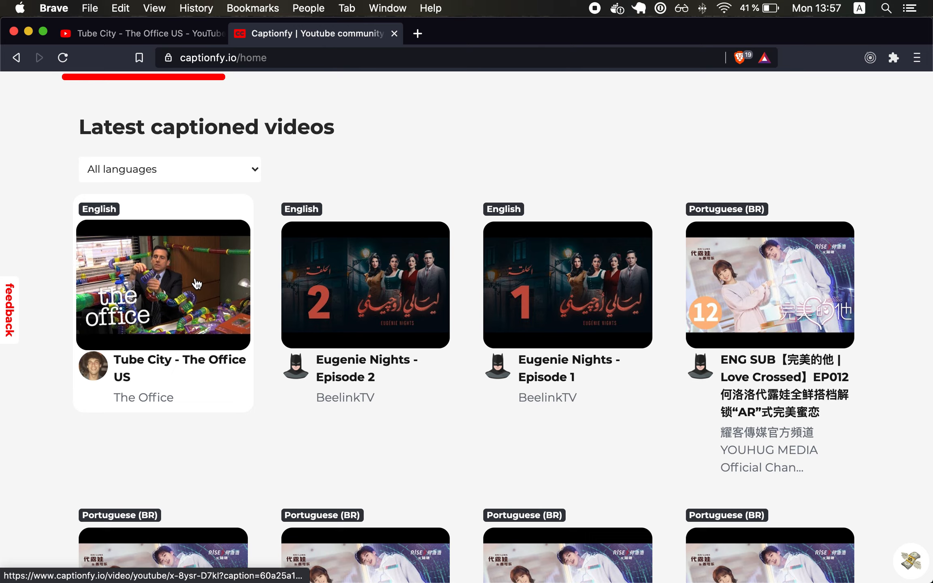
pyautogui.click(182, 295)
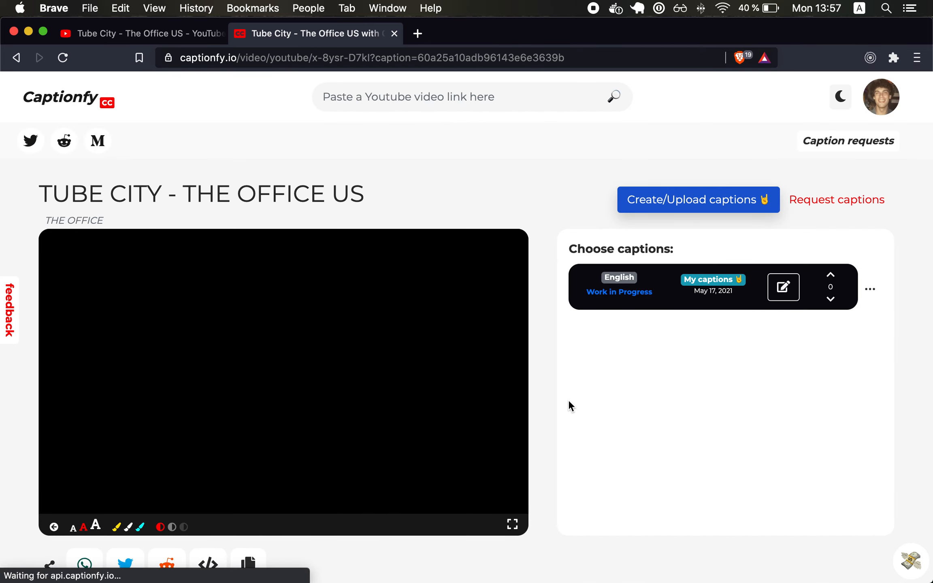
# Play the video briefly with the published captions, pause it at the first caption and dismiss the suggested videos
pyautogui.scroll(-2, 569, 402)
pyautogui.scroll(2, 567, 399)
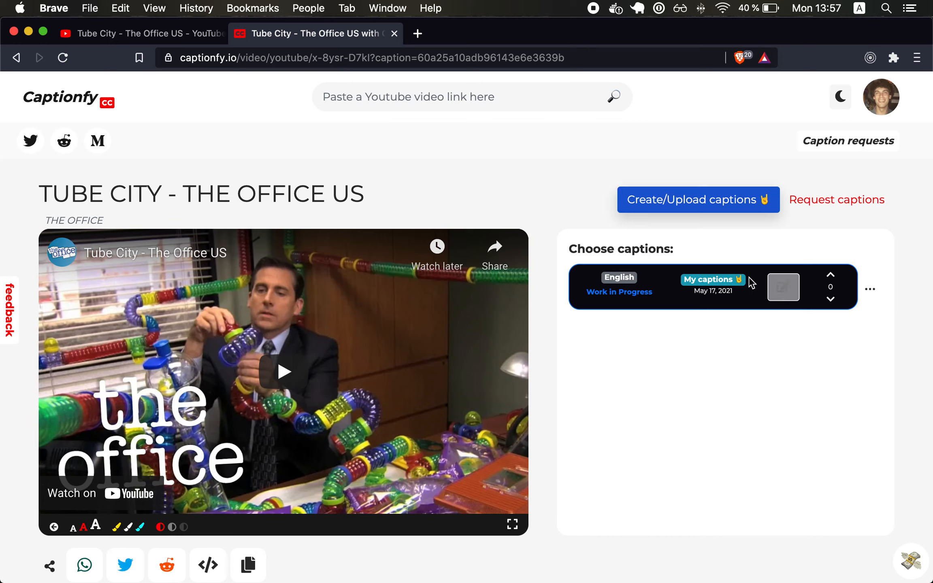
pyautogui.click(278, 390)
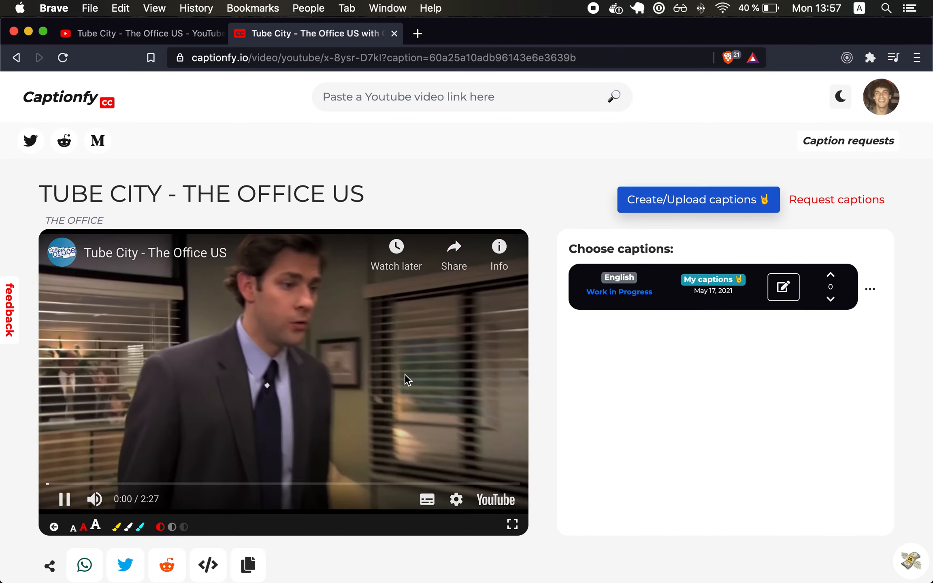
pyautogui.click(405, 375)
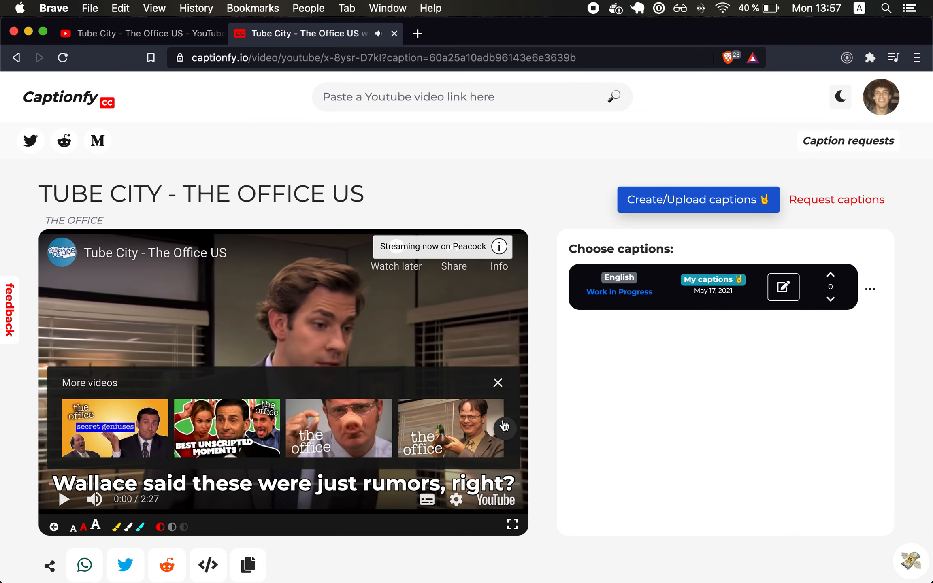
pyautogui.click(497, 382)
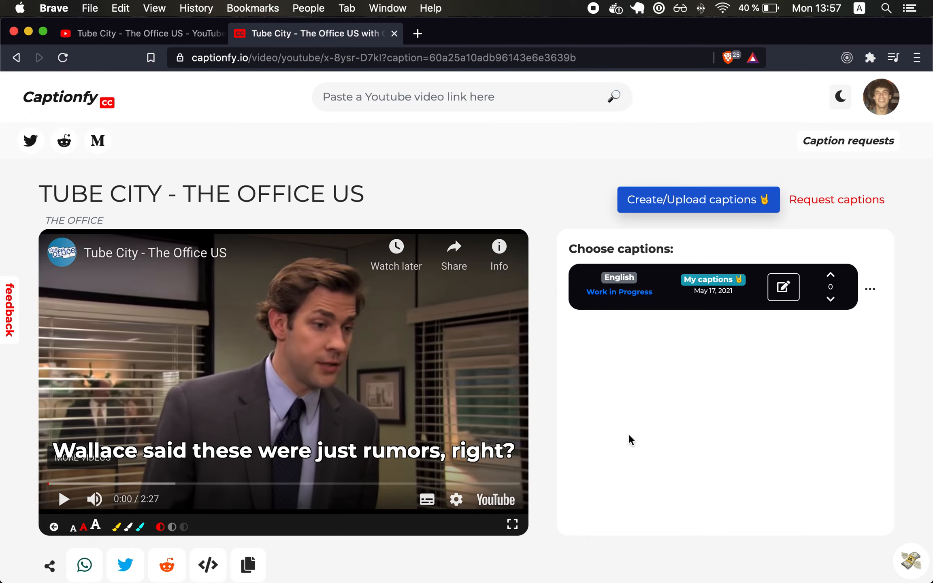
# Look through the download and playlist options for the published English captions and close them
pyautogui.scroll(-2, 630, 439)
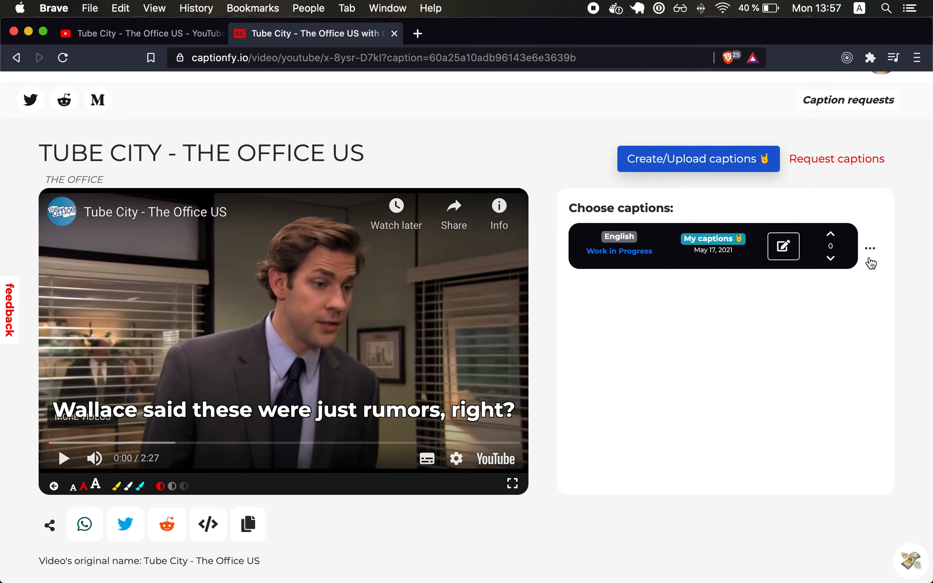
pyautogui.click(873, 255)
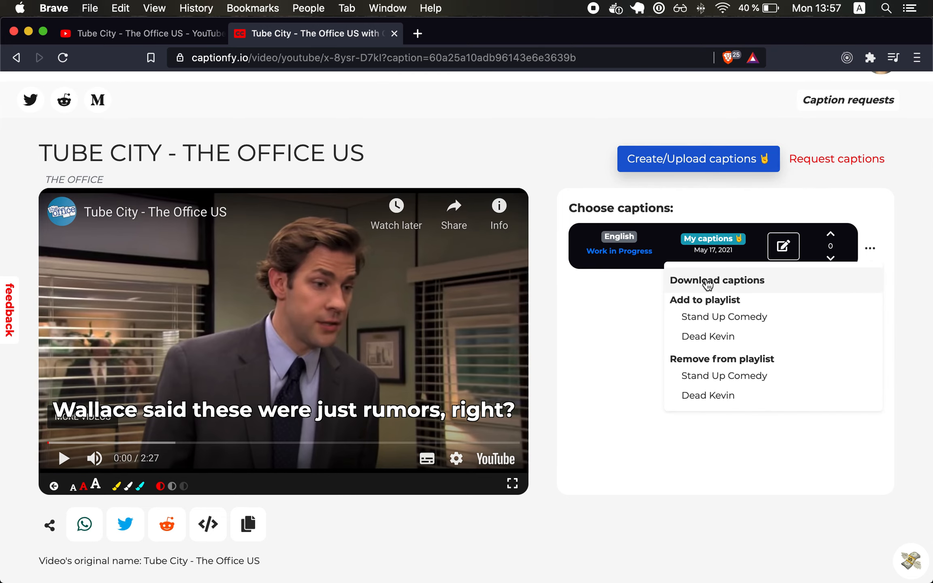
pyautogui.click(567, 371)
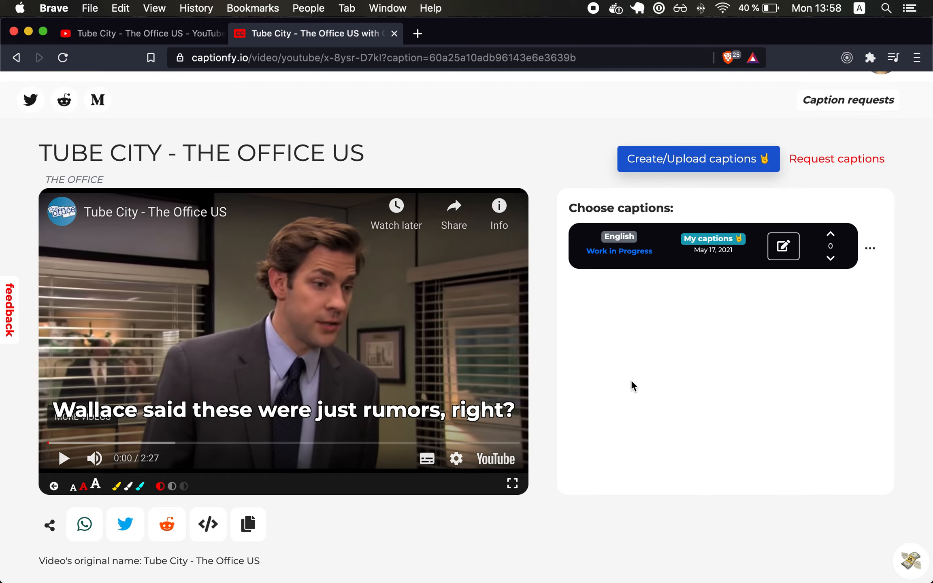
# View the video's embed code option among the sharing choices and close it
pyautogui.scroll(2, 632, 385)
pyautogui.scroll(-3, 633, 385)
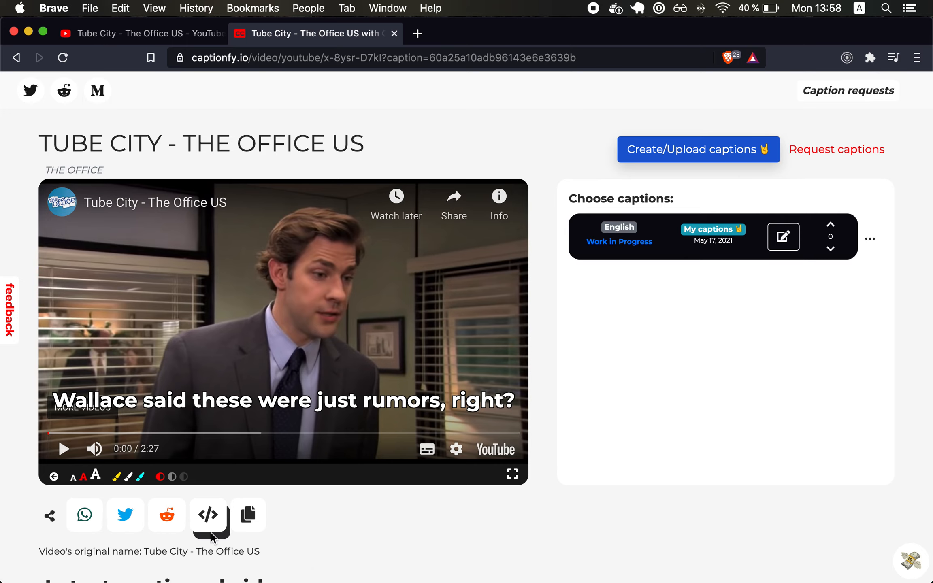
pyautogui.click(209, 520)
pyautogui.click(741, 113)
pyautogui.scroll(2, 594, 372)
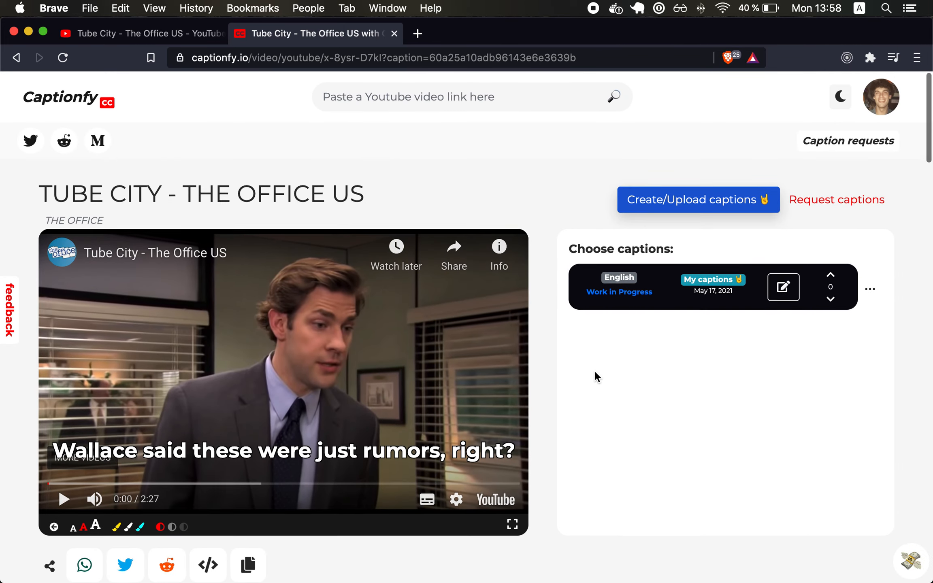